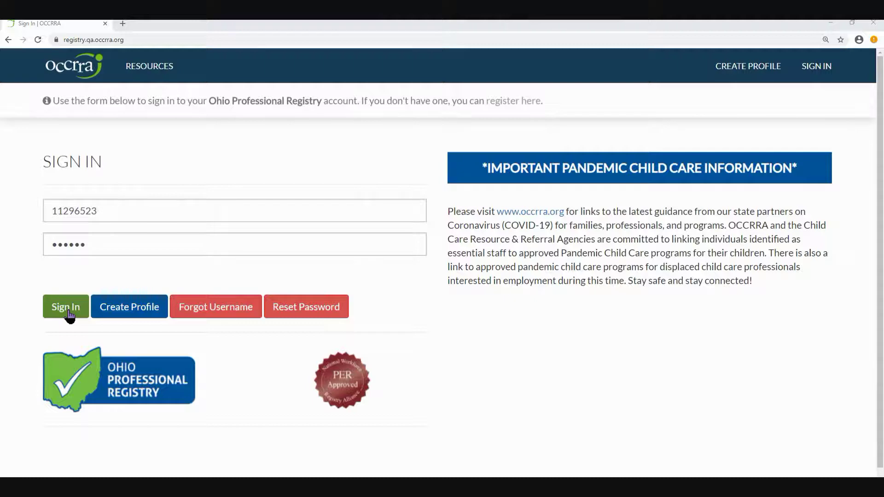
Sign in and open the Organization Dashboard's list of organizations to manage
click(69, 312)
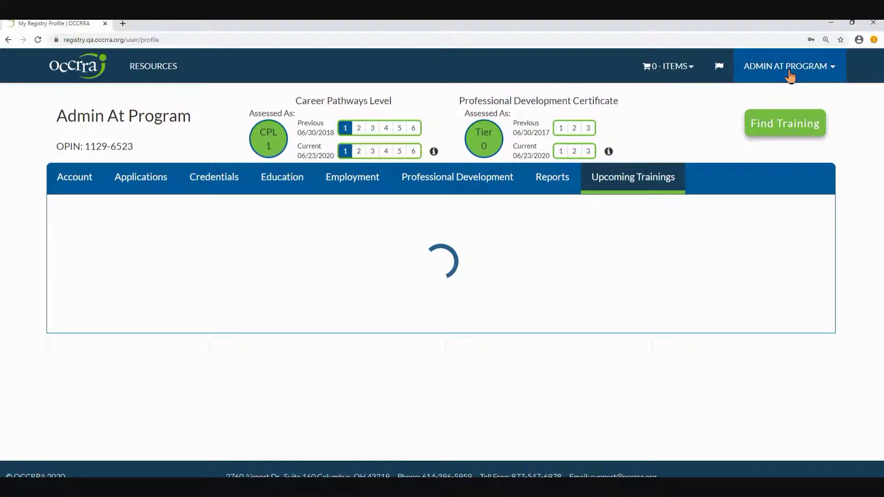
click(790, 77)
click(780, 134)
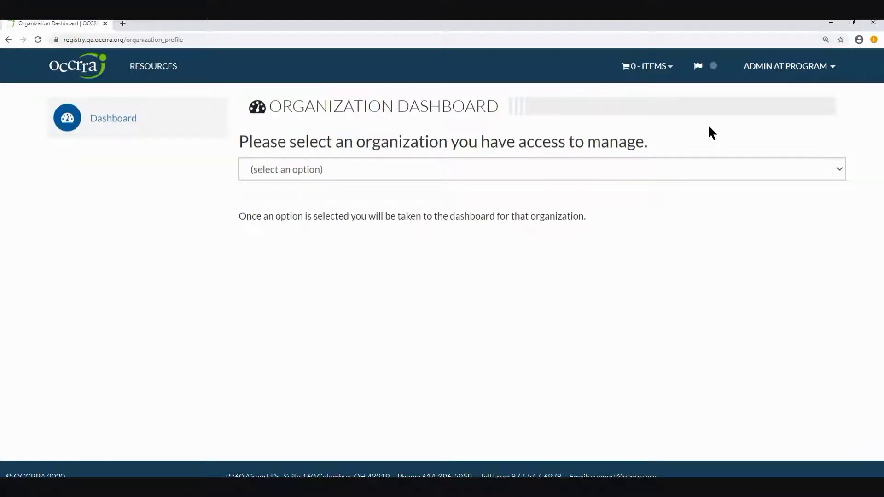
click(399, 169)
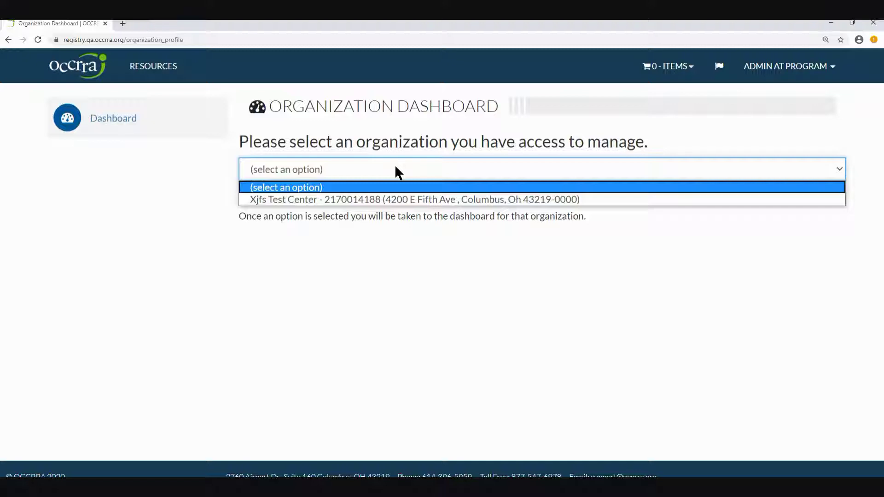
Choose Xjfs Test Center and scroll to Employees Pending Verification
click(392, 199)
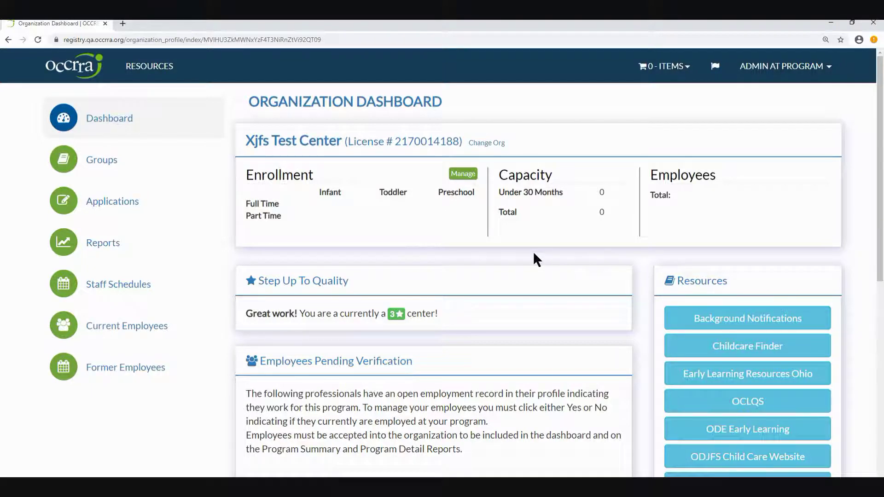
scroll(534, 258, down, 3)
scroll(533, 258, down, 1)
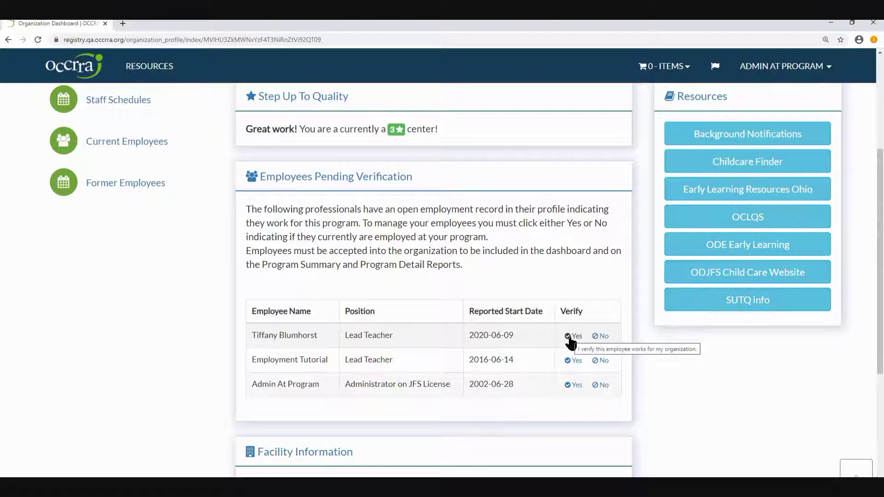
Answer Yes for each pending employee and confirm each addition with OK
click(569, 338)
click(489, 93)
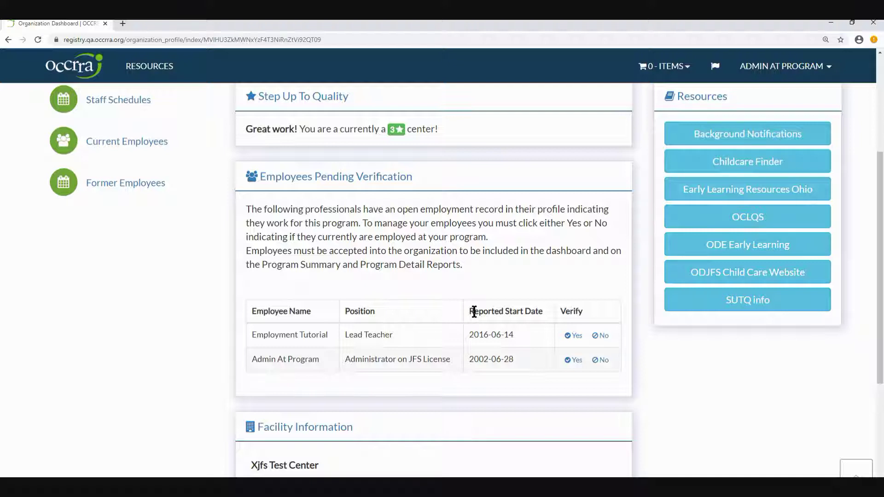
click(574, 336)
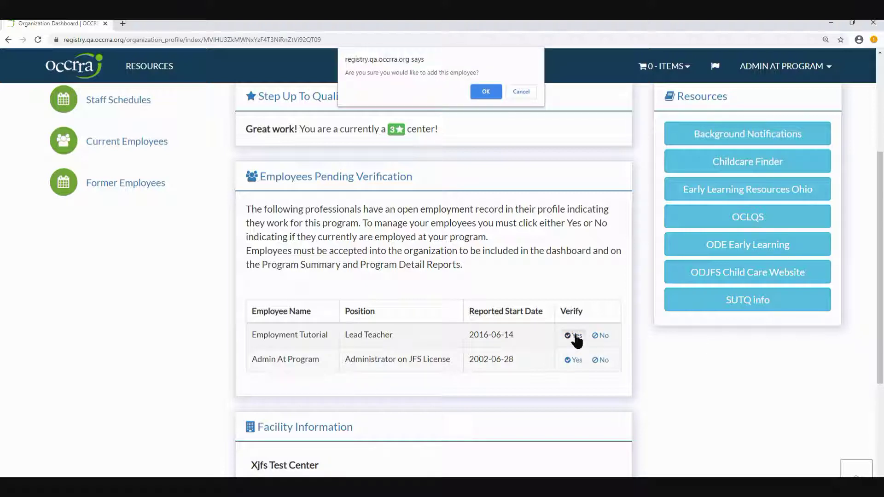
click(488, 92)
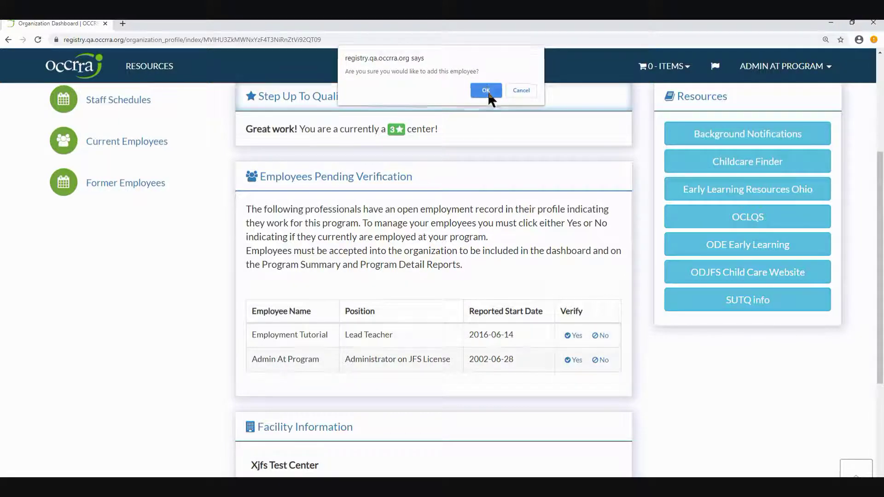
click(574, 336)
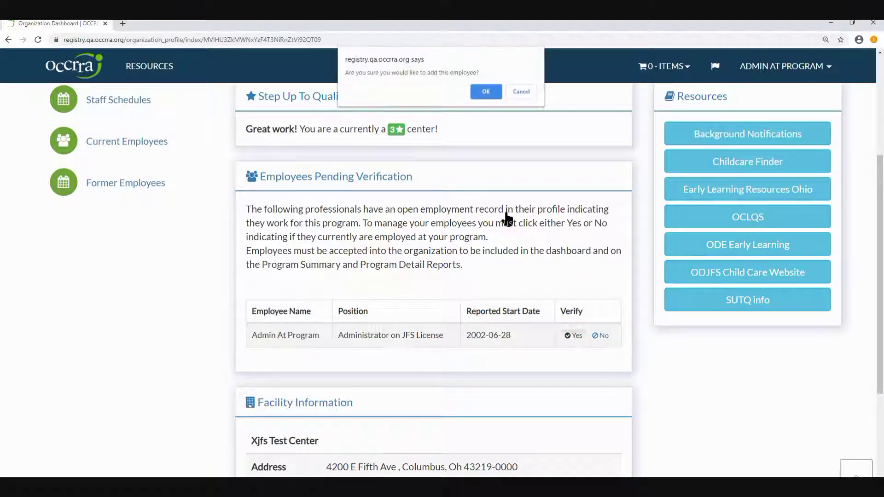
click(485, 91)
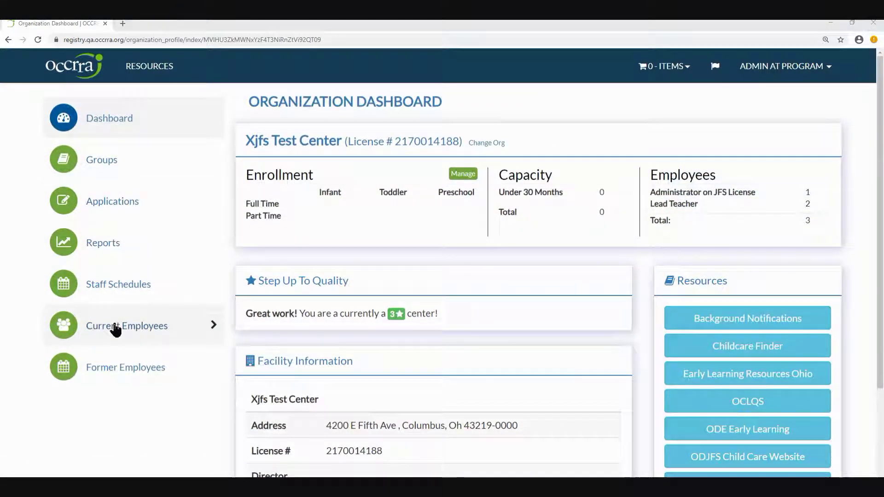
Open Current Employees to list all 3 employees with CPL levels and PD tiers
click(116, 331)
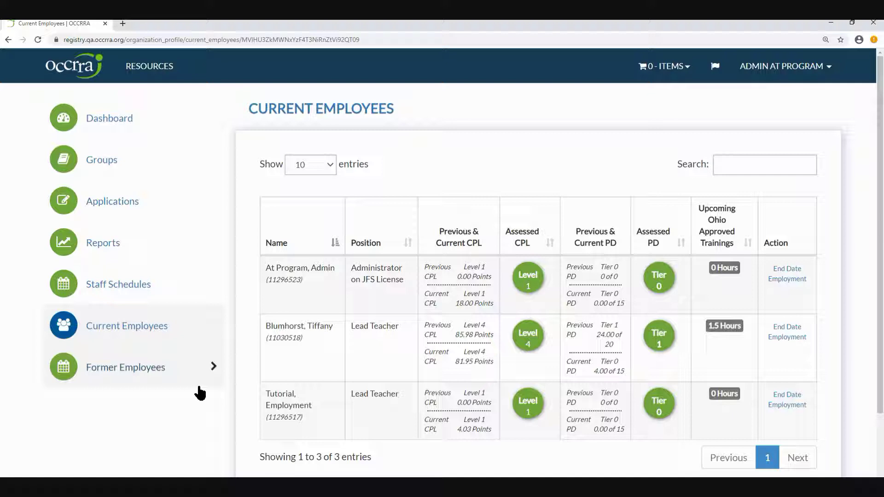
Create group 'Infants 1' with a lead teacher, enrollment 12 and the Infants age group
click(105, 161)
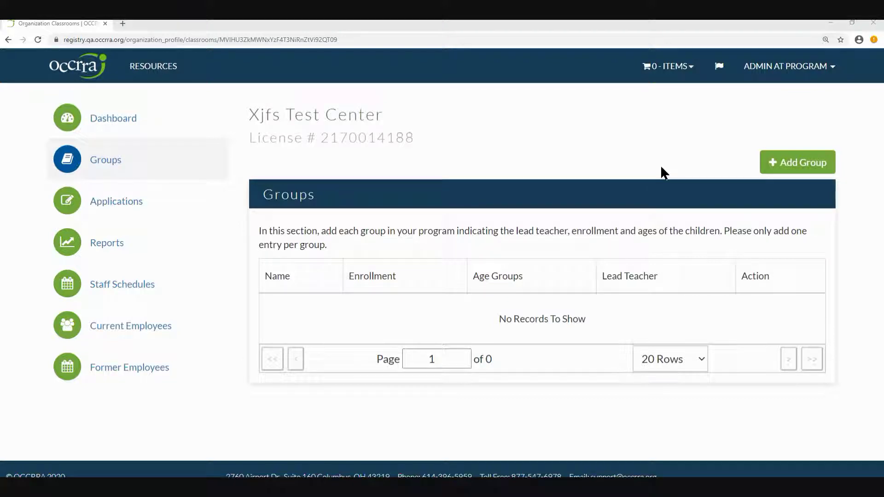
click(805, 164)
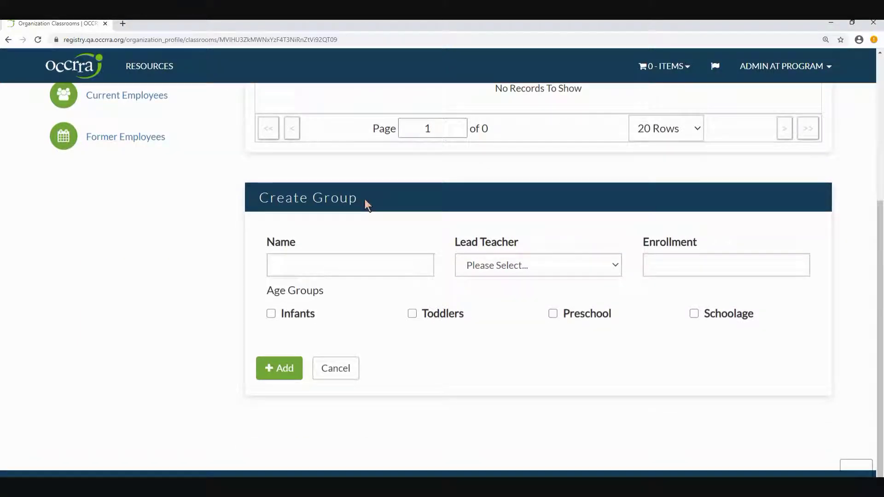
click(361, 261)
text(In)
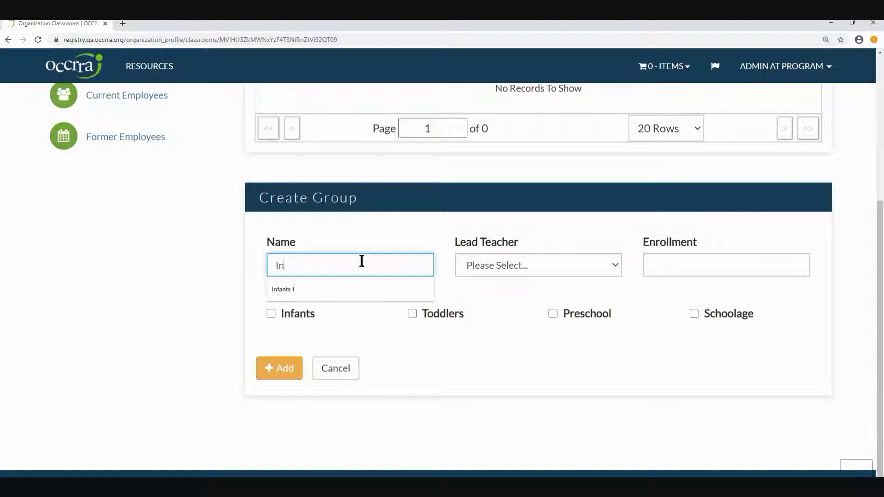
text(fants 1)
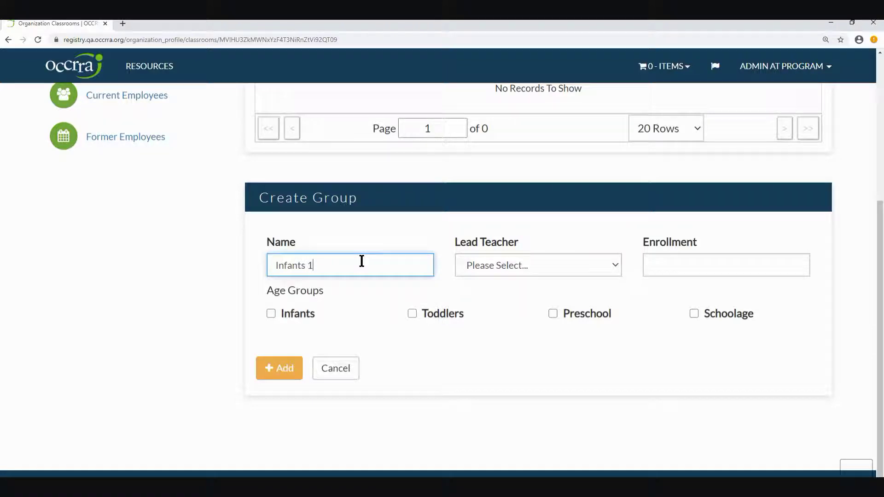
click(517, 264)
click(521, 307)
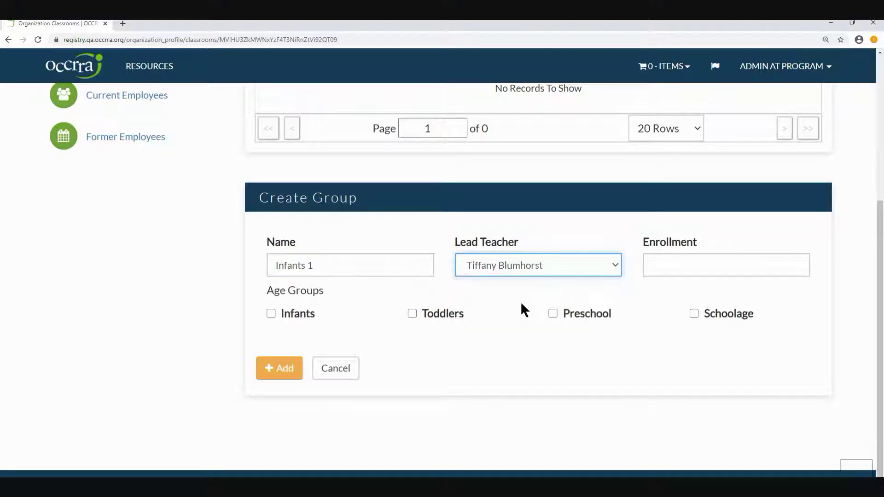
click(661, 267)
text(12)
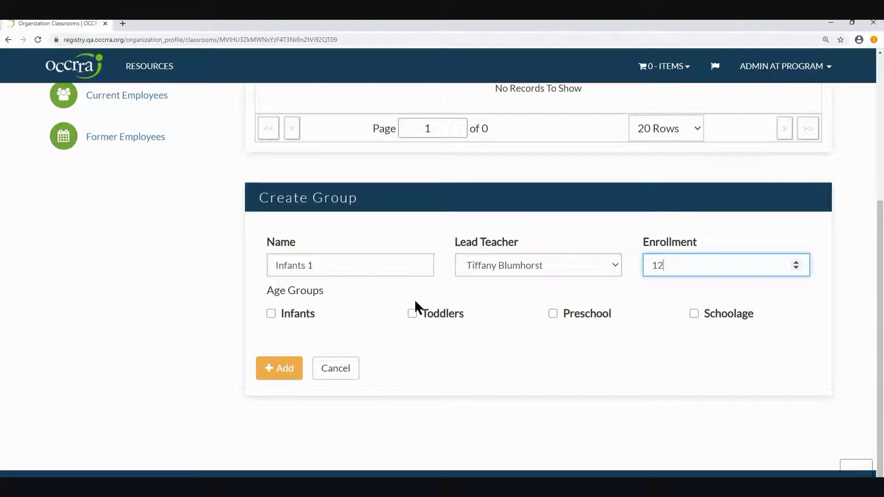
click(270, 315)
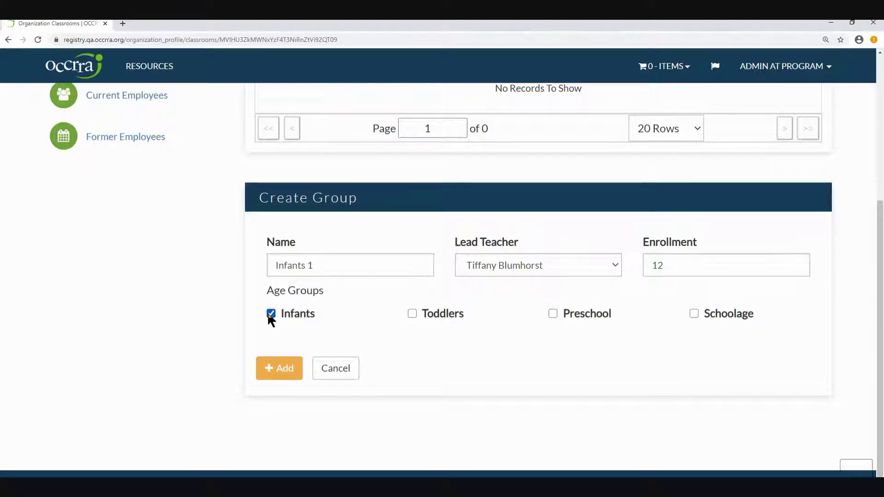
click(282, 368)
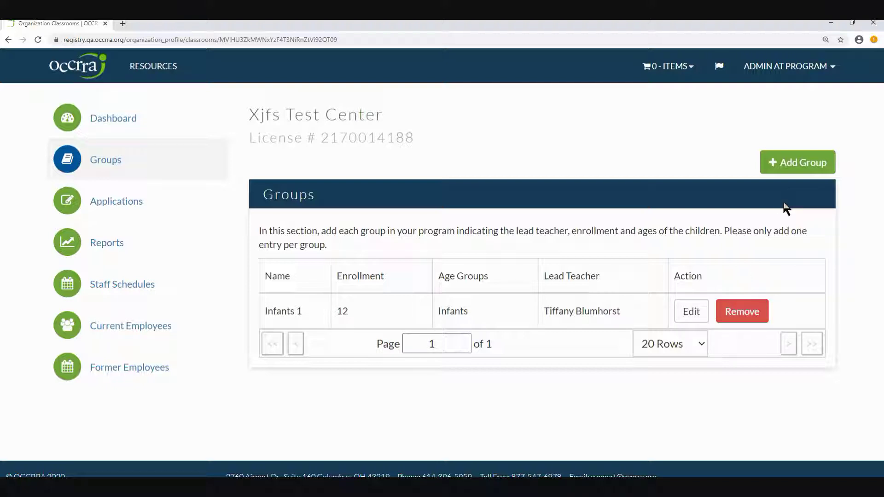
Create group 'Preschool 2' with a lead teacher, enrollment 24 and the Preschool age group
click(800, 164)
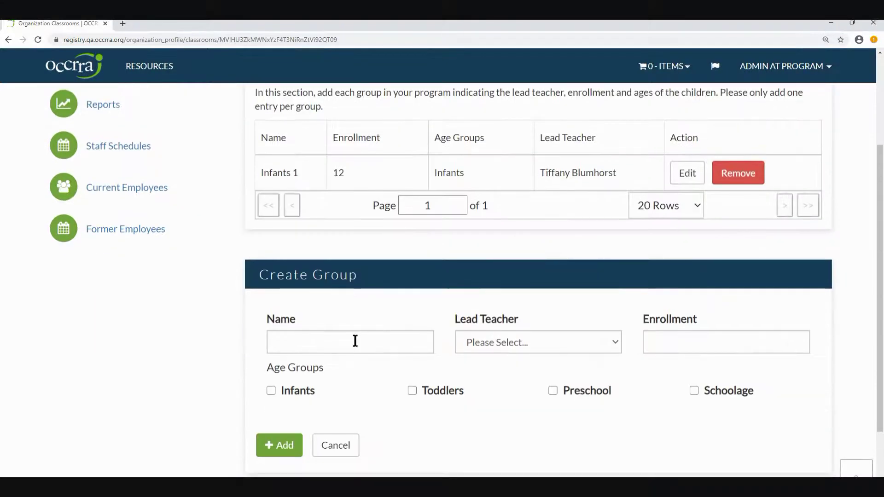
click(354, 340)
text(Preschool 2)
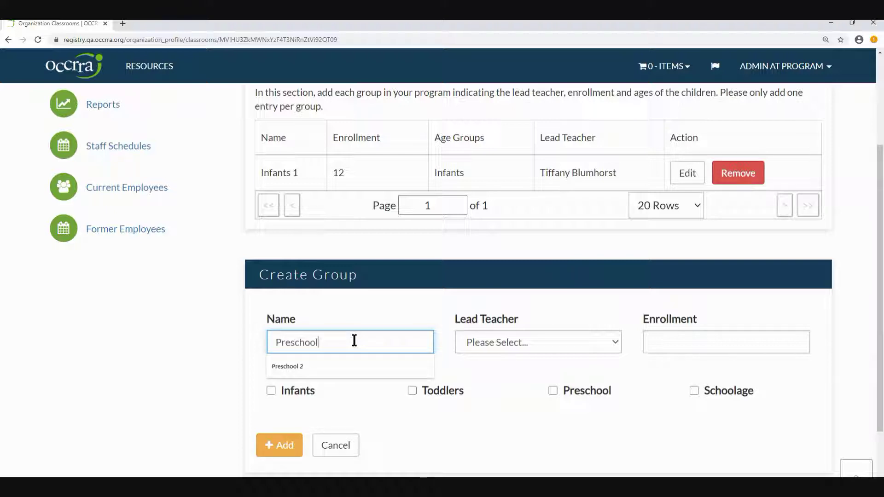
click(542, 340)
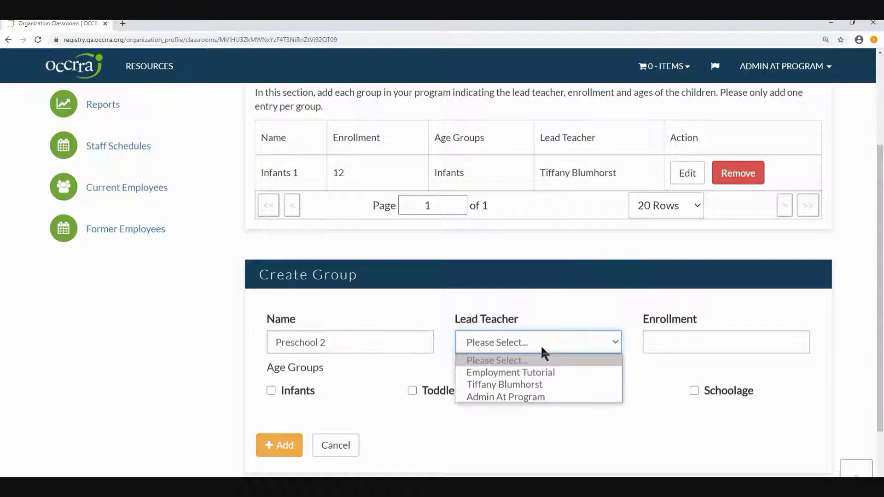
click(543, 374)
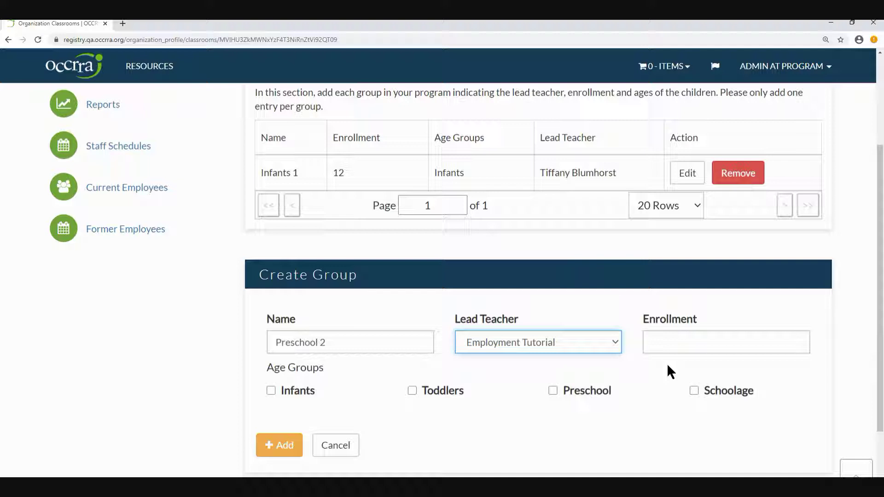
click(689, 341)
text(24)
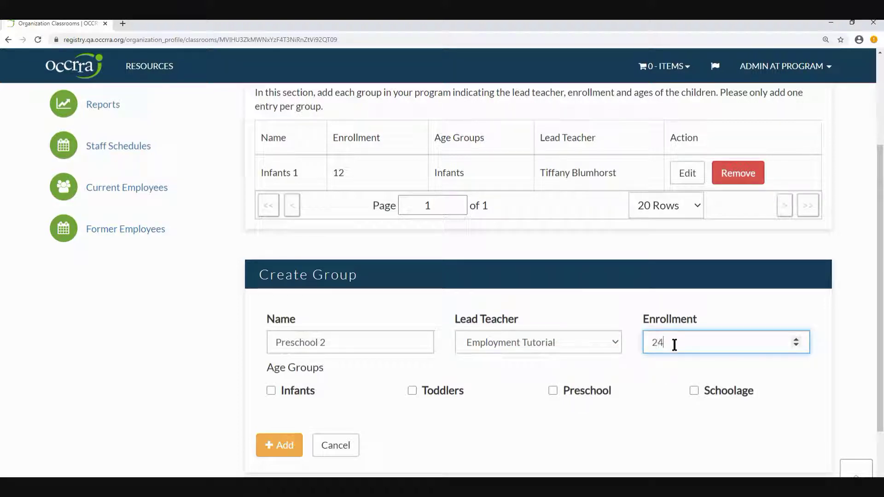
click(554, 389)
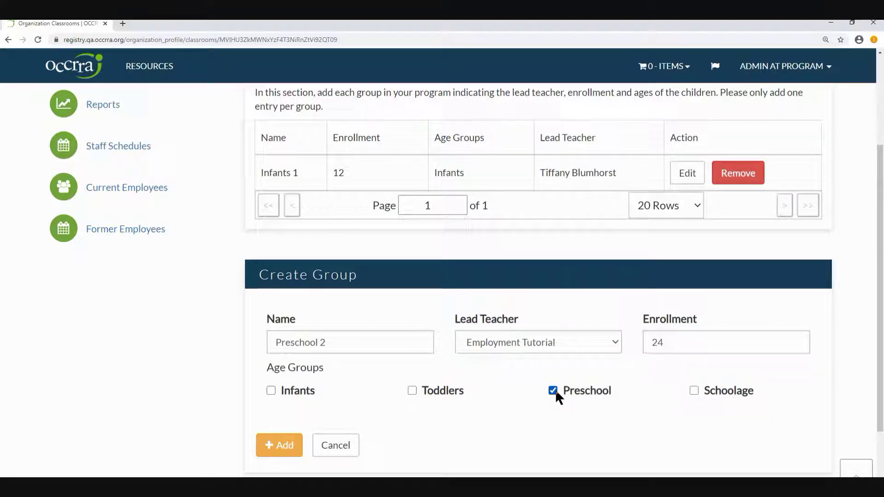
click(277, 447)
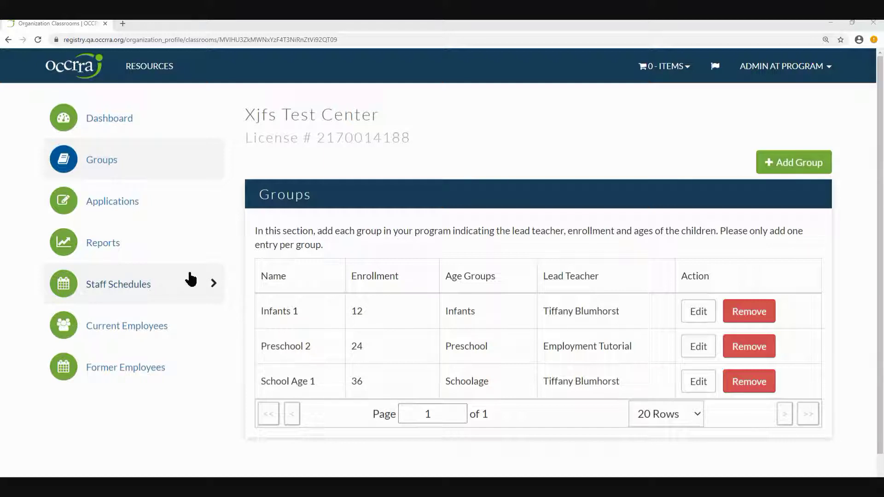
On Staff Schedules, select the program administrator and review their roles
click(102, 291)
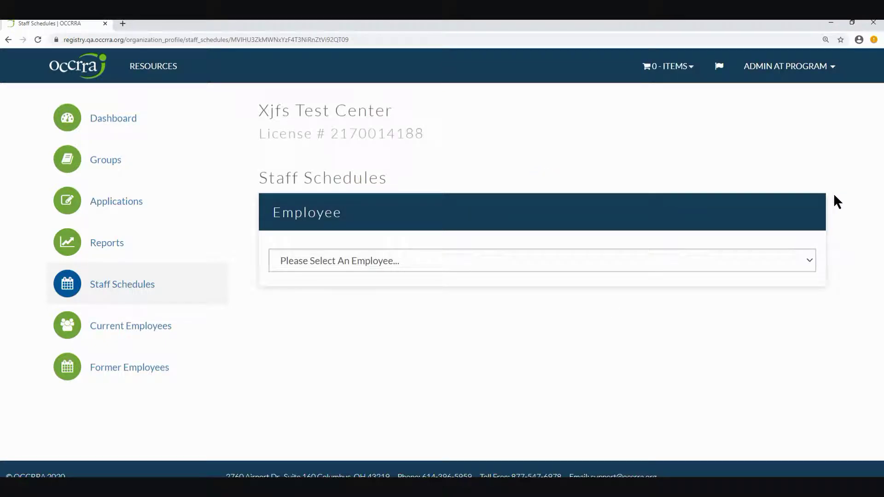
click(339, 259)
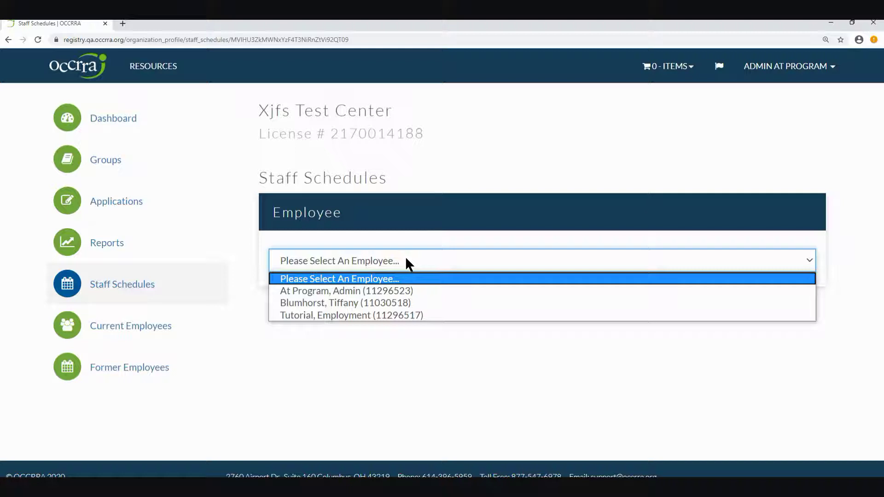
click(435, 290)
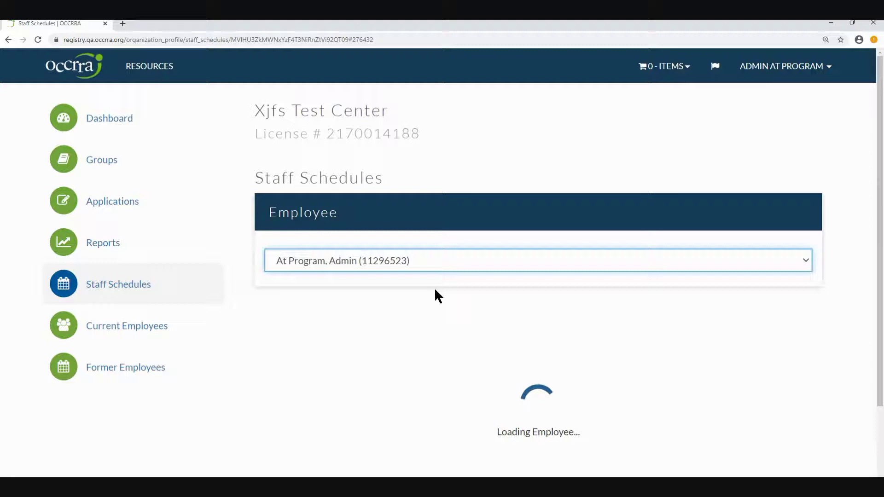
click(331, 326)
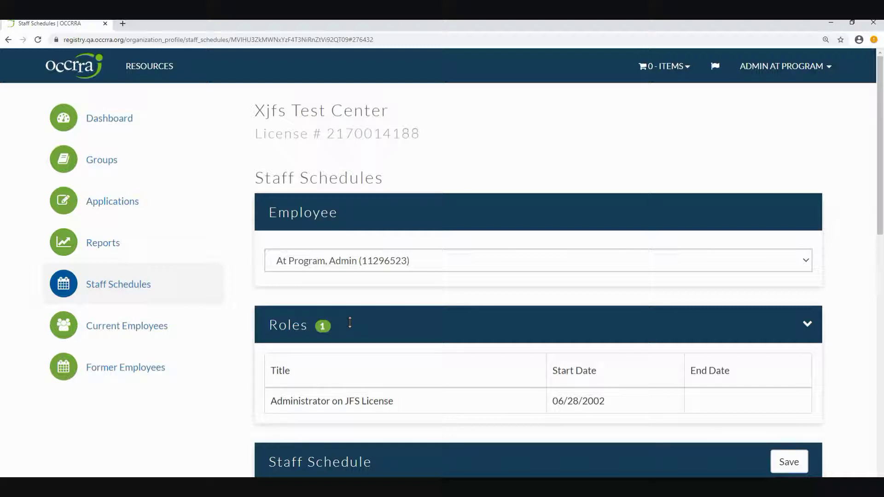
click(350, 322)
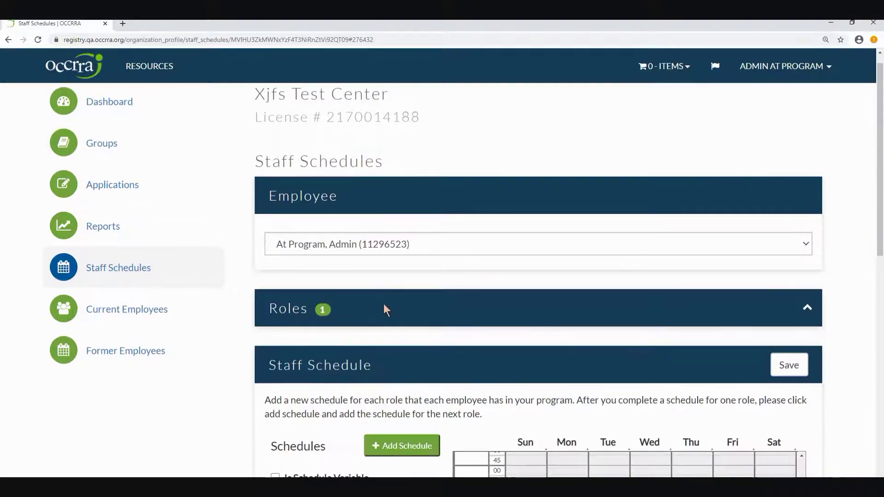
scroll(383, 308, down, 4)
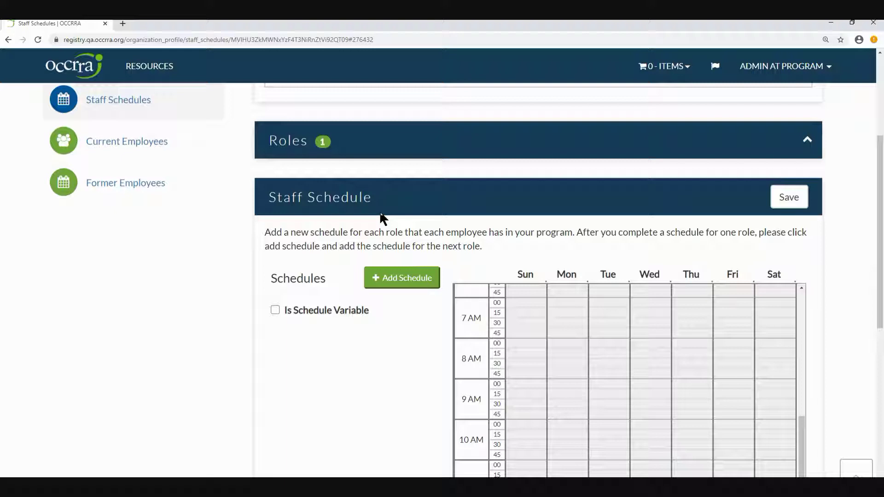
Add a schedule with the role Administrator on JFS License, leaving the group unset
click(400, 281)
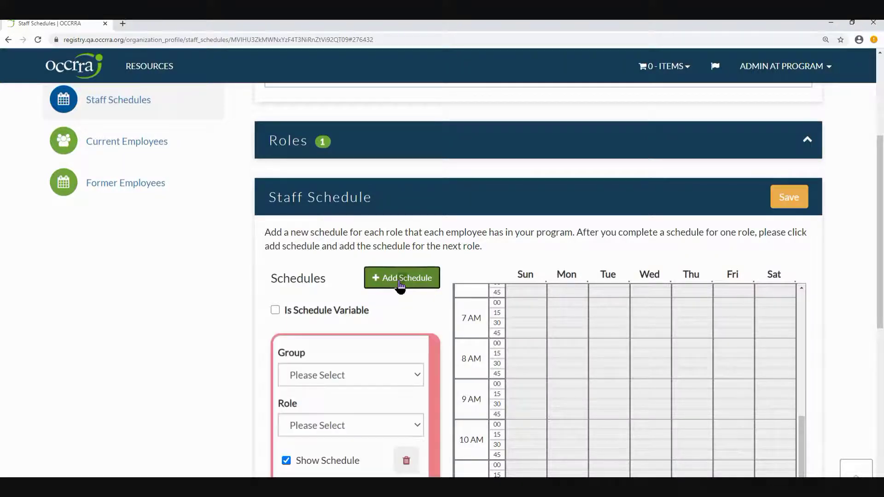
scroll(404, 249, down, 1)
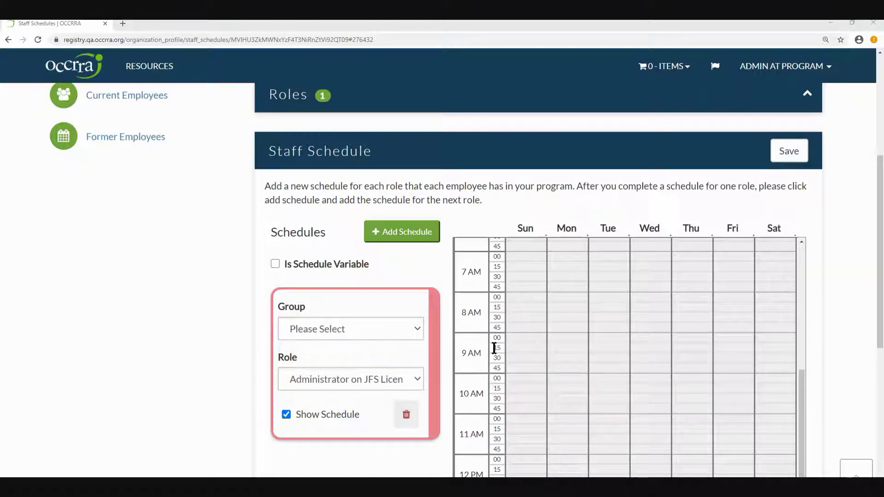
click(360, 335)
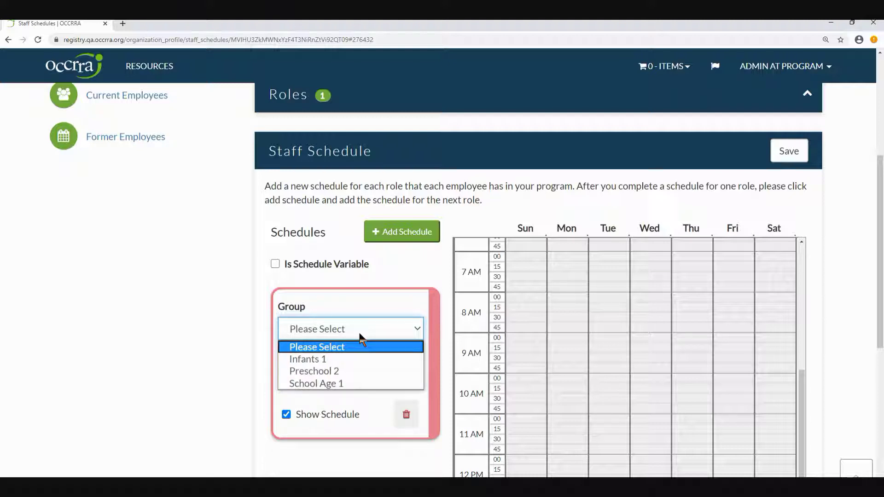
click(359, 332)
click(357, 381)
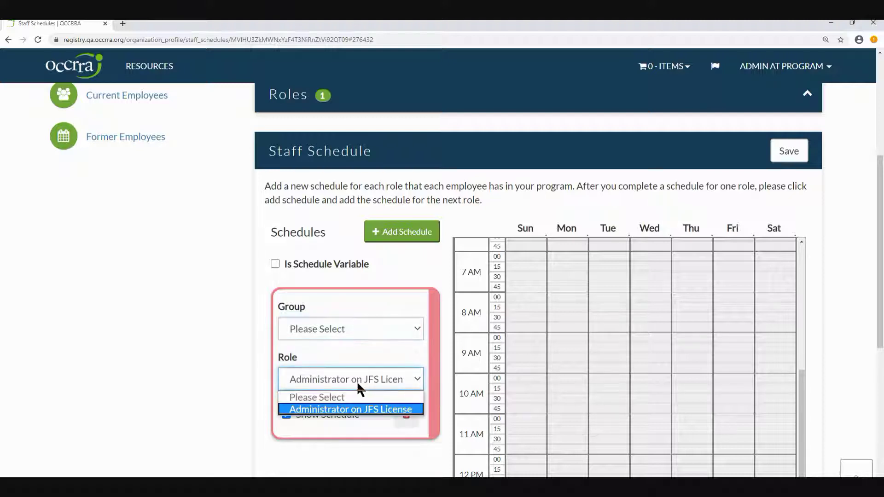
click(358, 409)
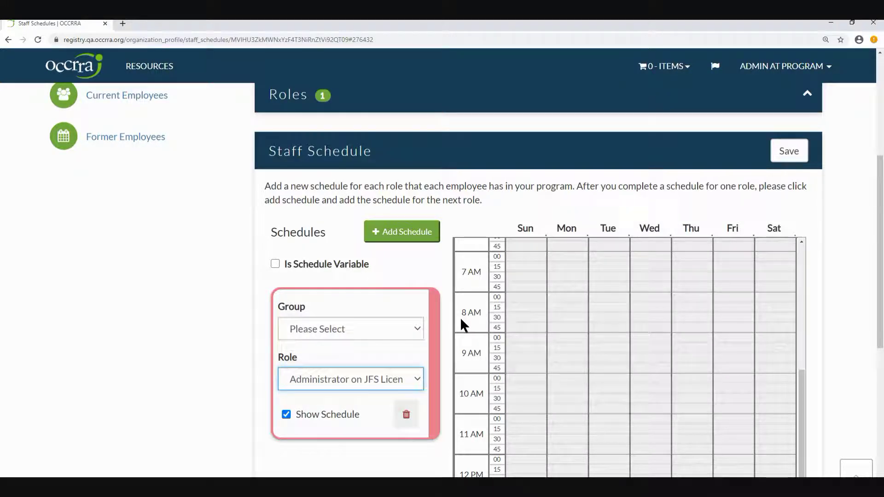
Block out Monday through Friday from 10 AM and save the administrator's schedule
scroll(825, 395, down, 2)
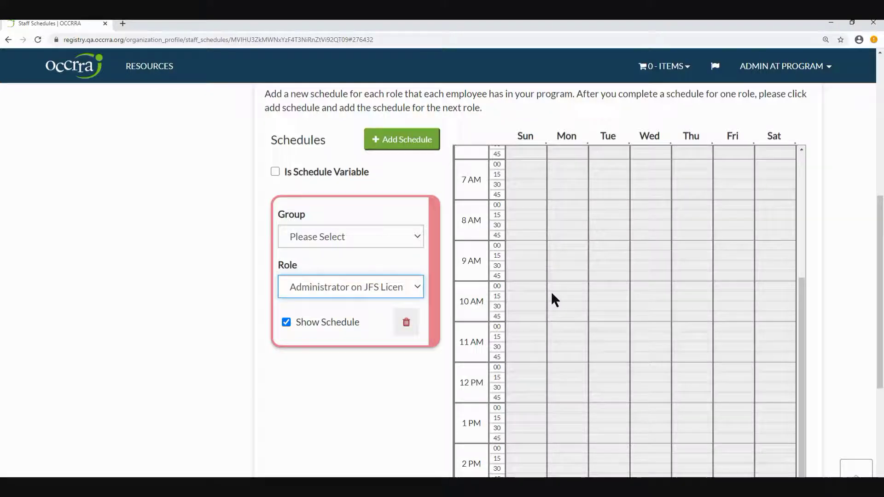
drag(557, 284, 736, 475)
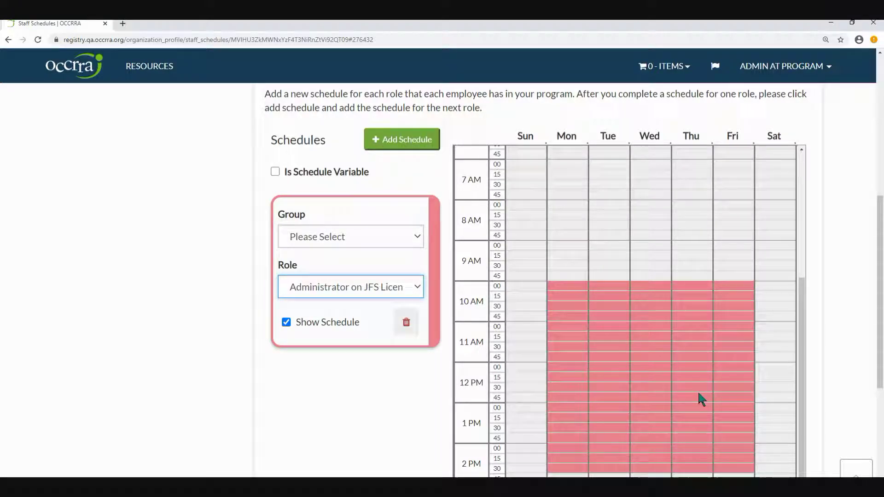
scroll(697, 391, up, 1)
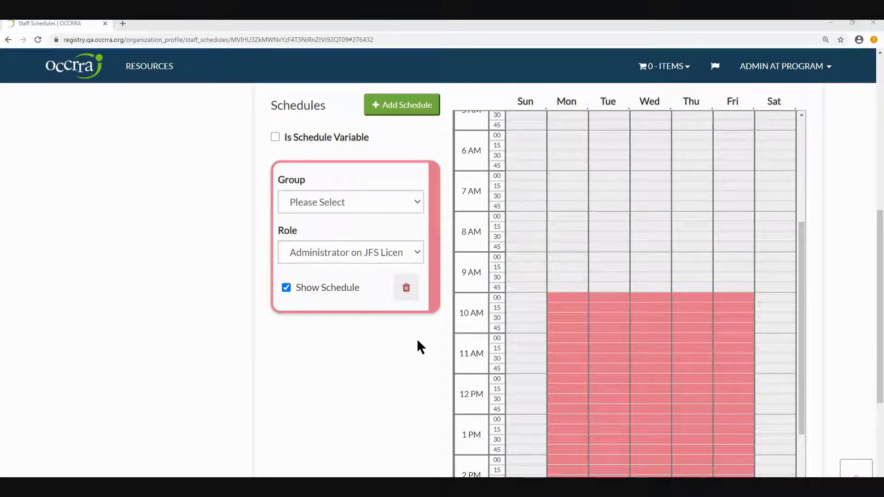
scroll(846, 276, up, 2)
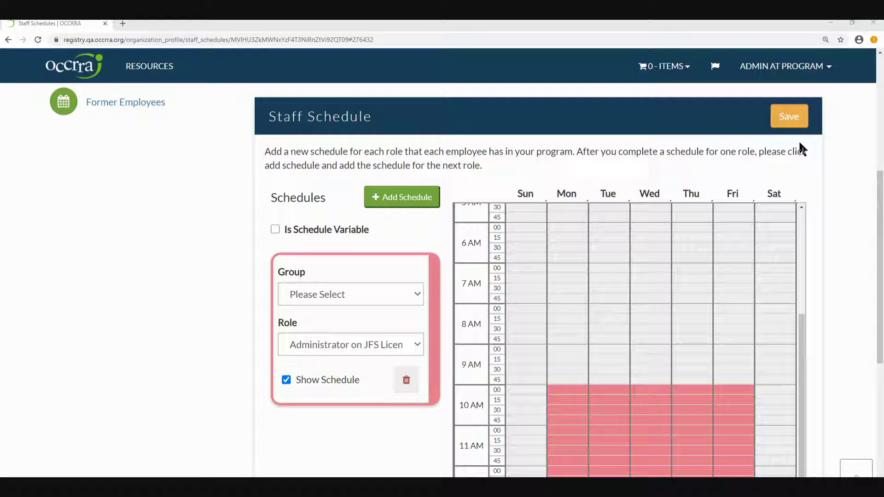
click(788, 117)
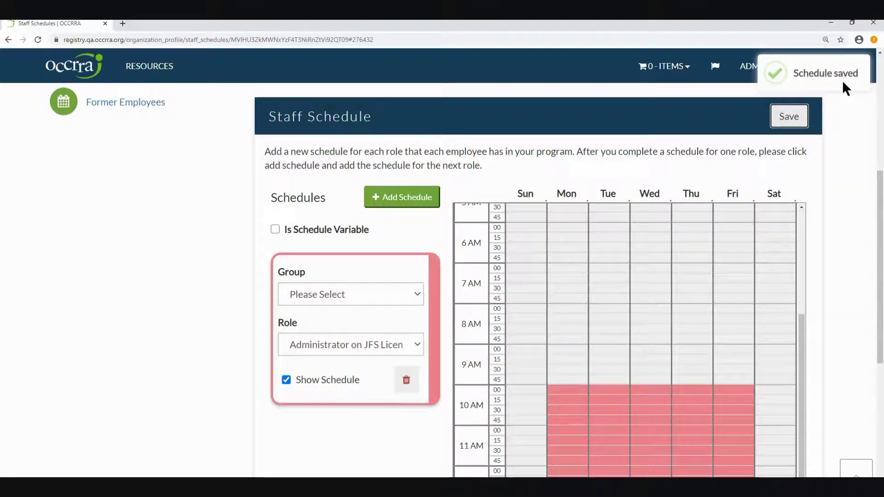
scroll(833, 168, up, 1)
scroll(833, 169, up, 2)
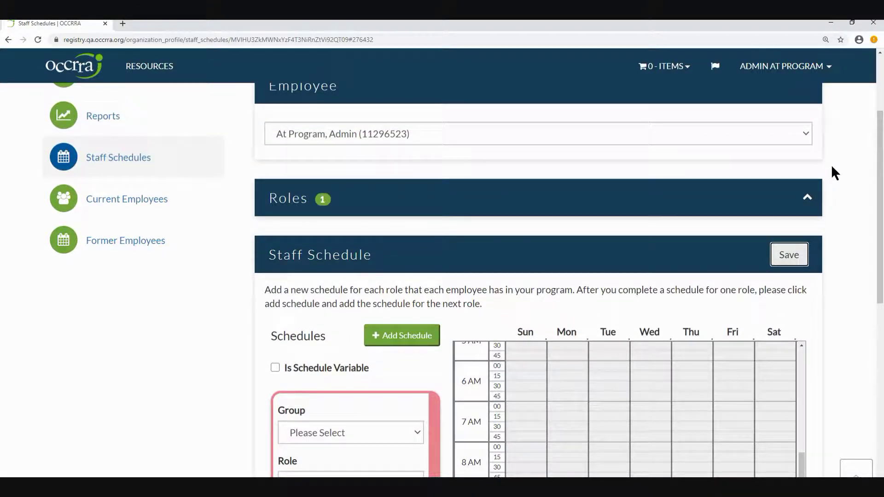
Select the second employee, review their Lead Teacher and Assistant Teacher roles, and reach the empty grid
scroll(831, 167, up, 2)
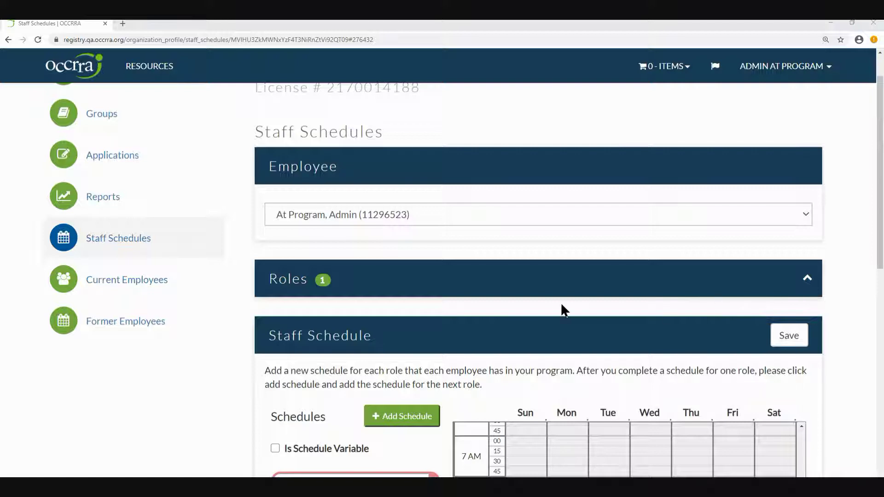
click(428, 216)
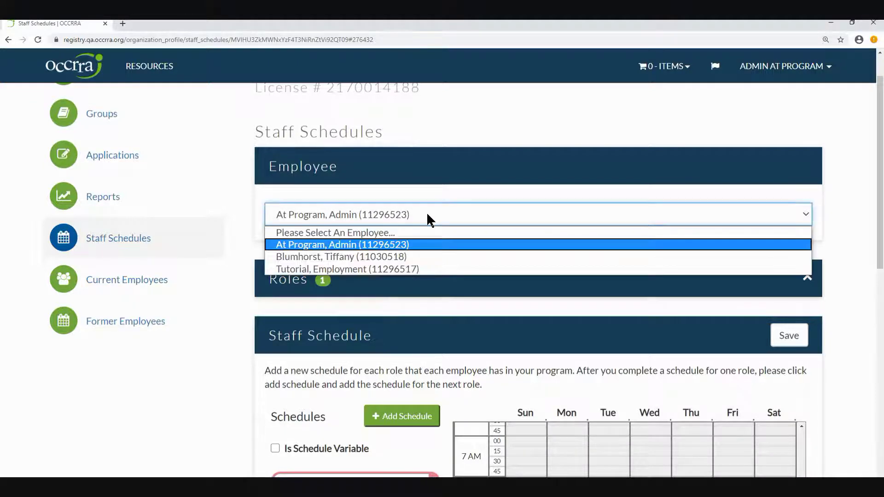
click(429, 266)
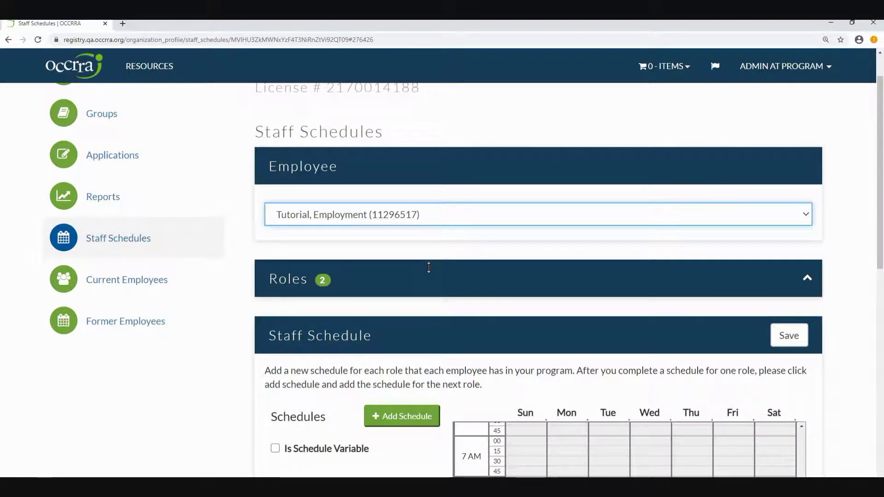
click(428, 268)
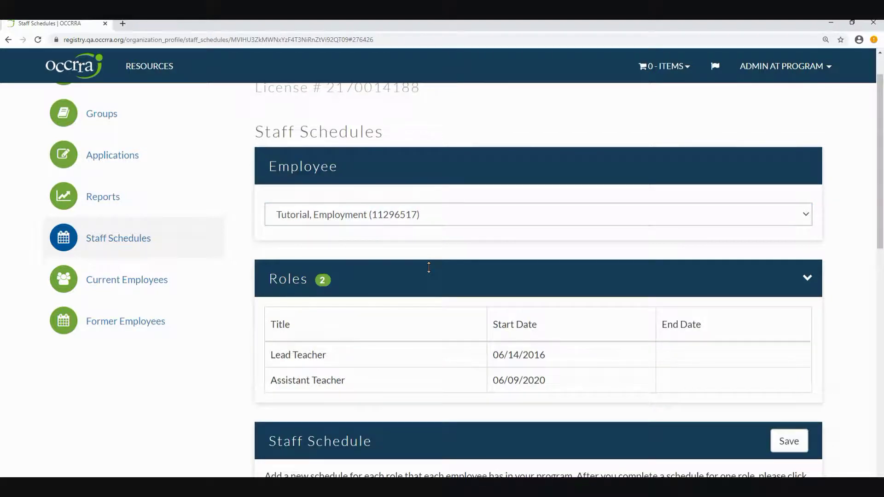
click(428, 268)
scroll(428, 267, down, 4)
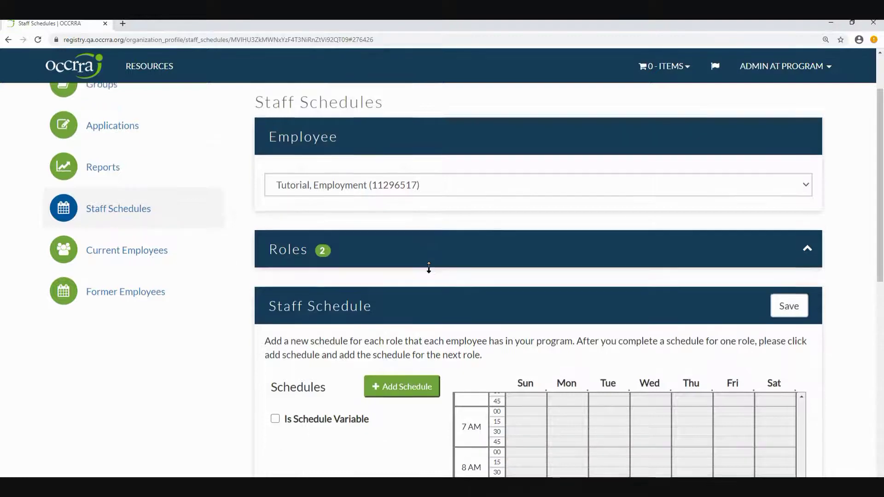
scroll(390, 299, down, 2)
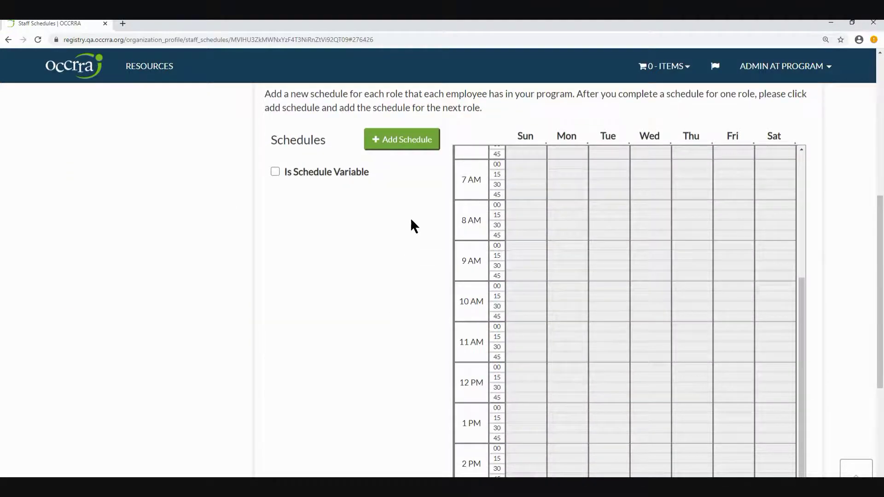
Add a Preschool 2 Lead Teacher schedule blocked Monday–Friday, 8 AM to noon
click(407, 145)
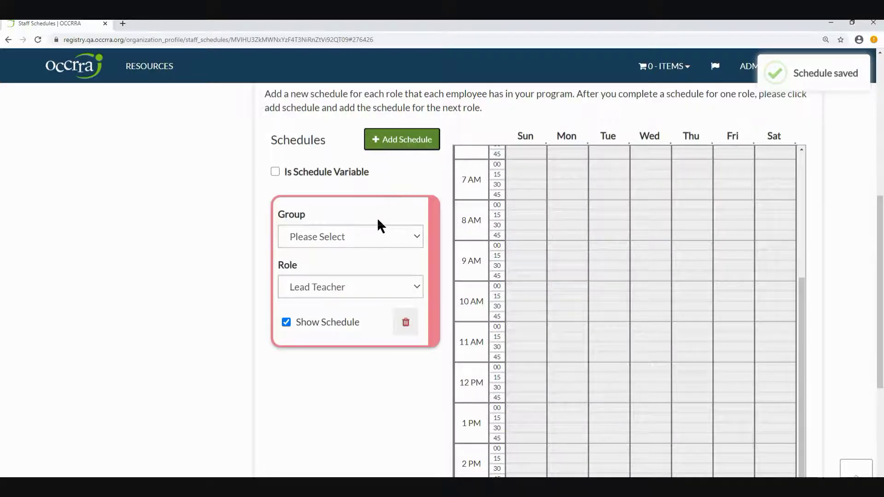
click(371, 236)
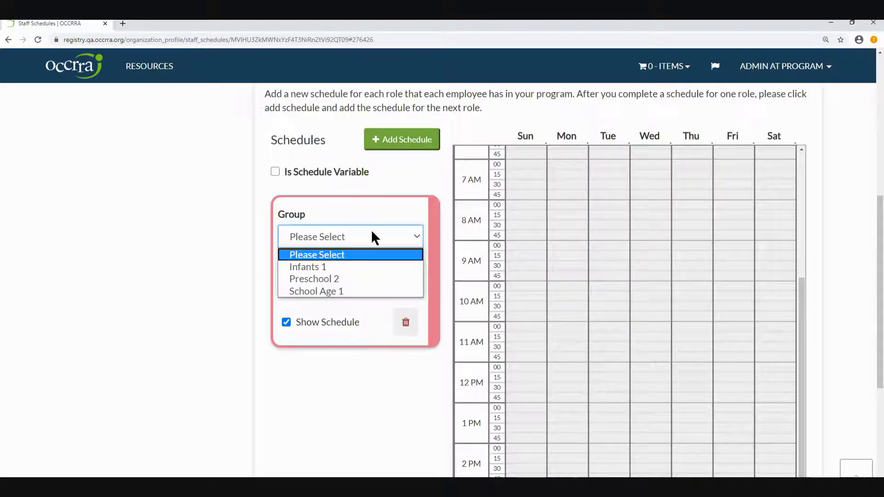
click(365, 278)
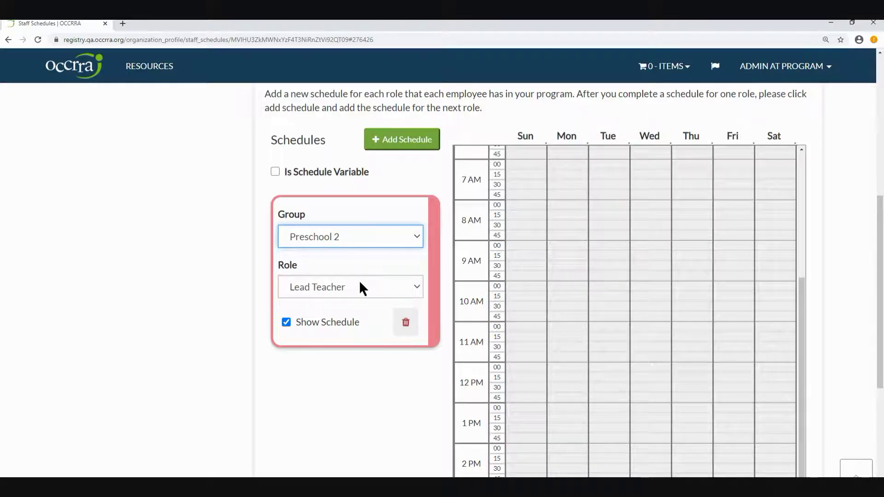
click(359, 281)
click(363, 318)
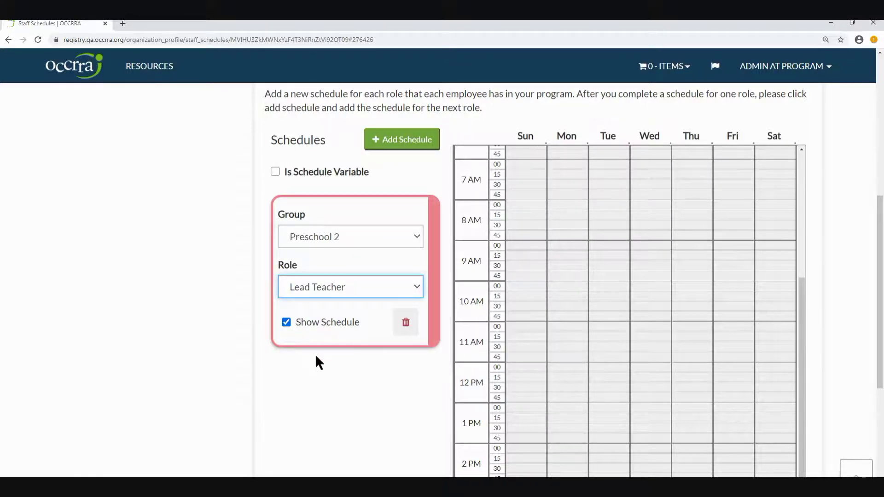
scroll(343, 360, down, 1)
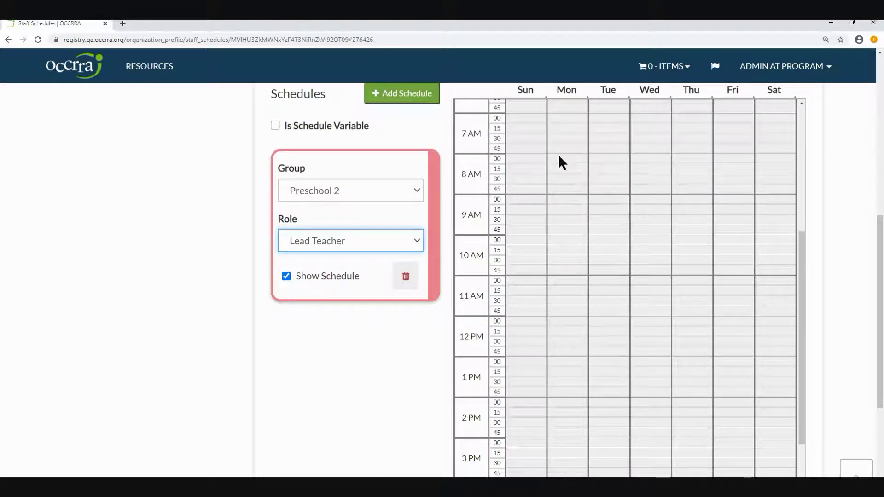
drag(570, 177, 750, 314)
scroll(751, 315, up, 2)
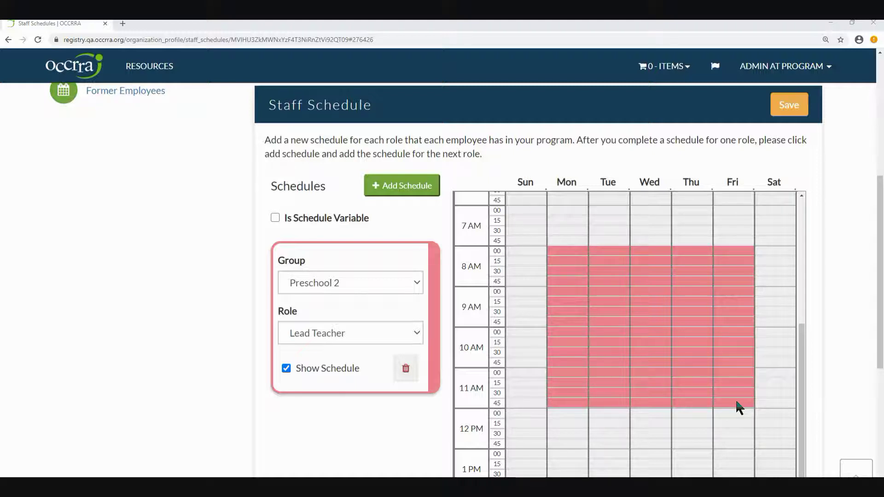
Add a second schedule for group School Age 1 with the Assistant Teacher role
click(414, 190)
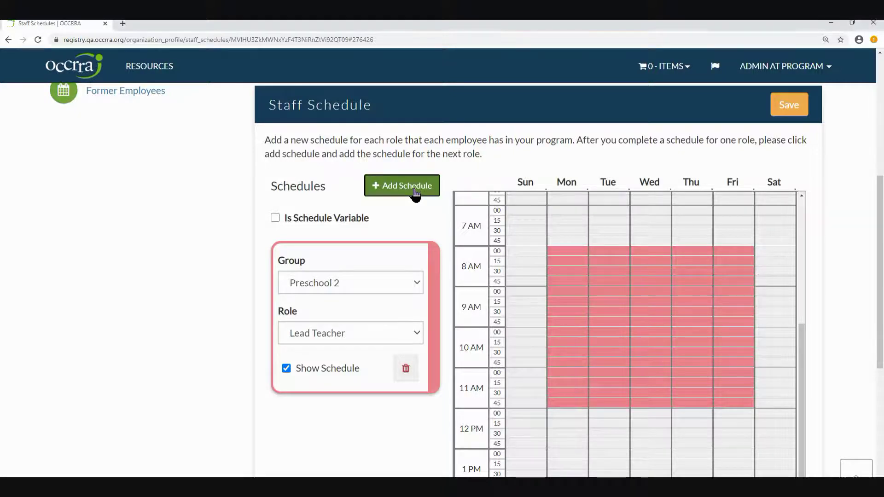
scroll(415, 193, down, 5)
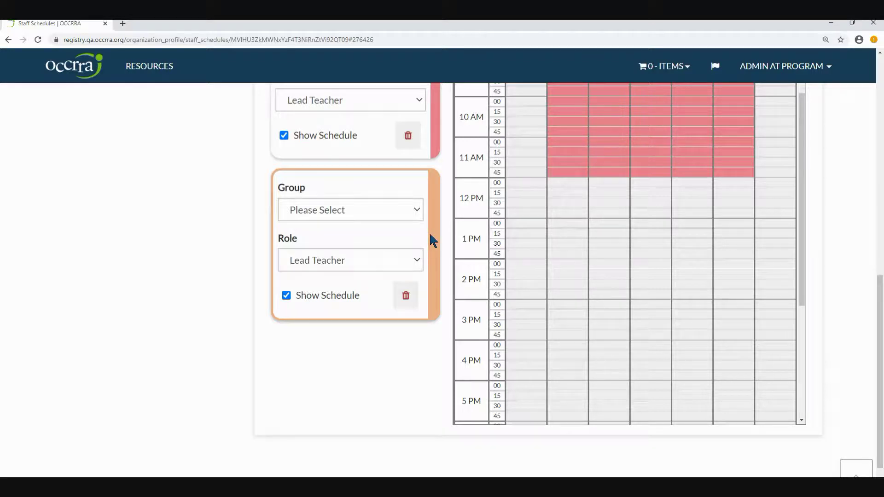
click(377, 215)
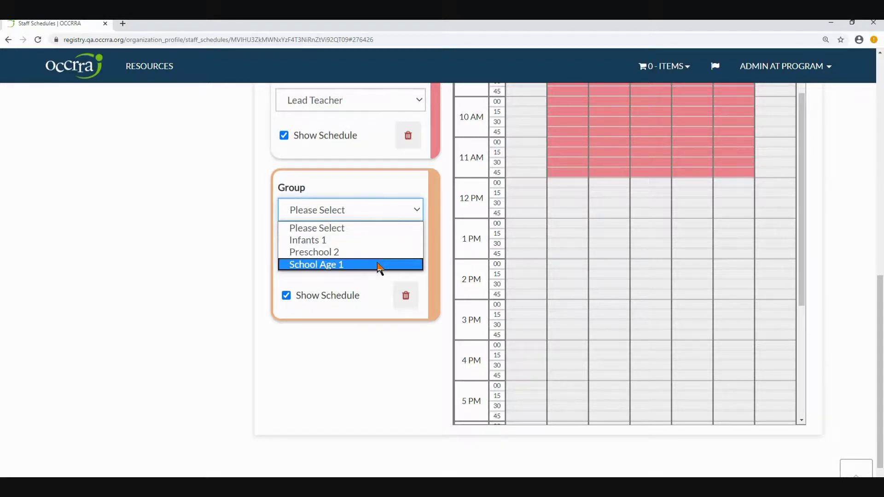
click(378, 265)
click(355, 259)
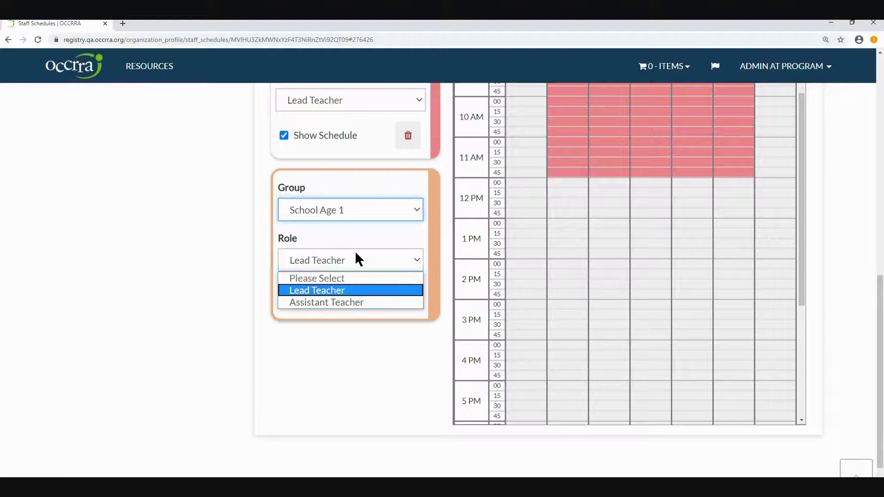
click(352, 304)
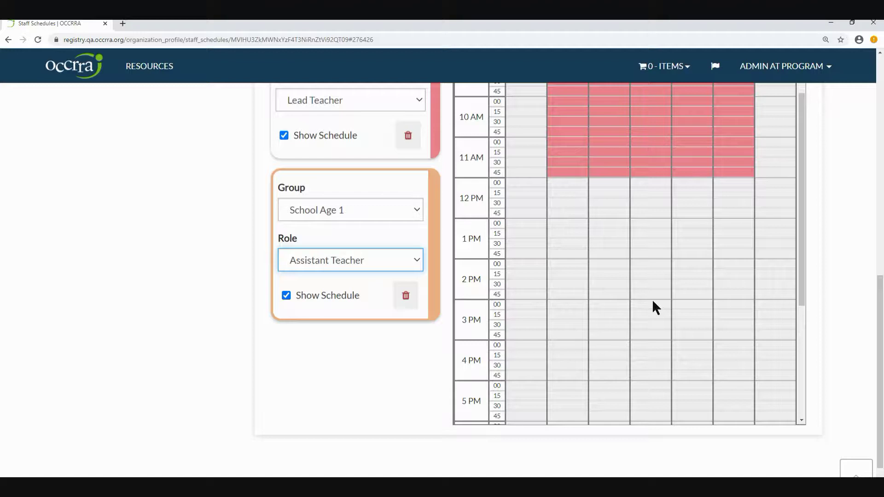
Block out Monday–Thursday, 1 PM to 4:30 PM, and save both schedules
scroll(652, 299, down, 3)
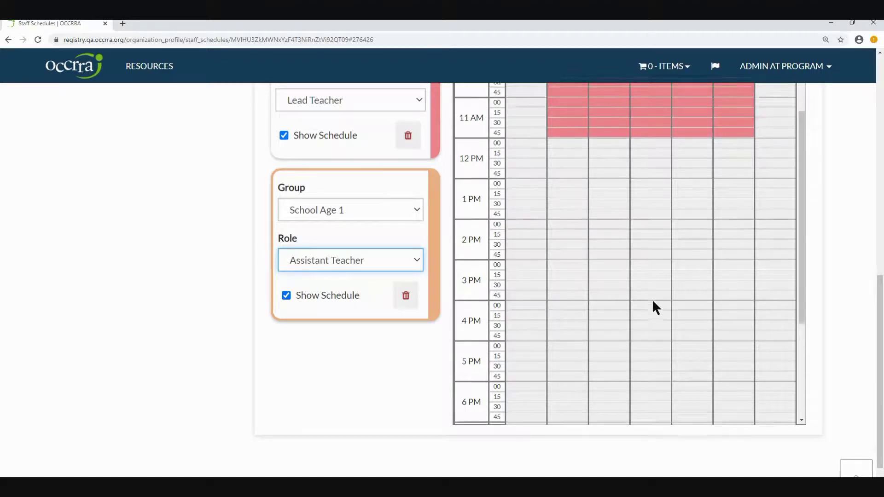
scroll(653, 302, up, 1)
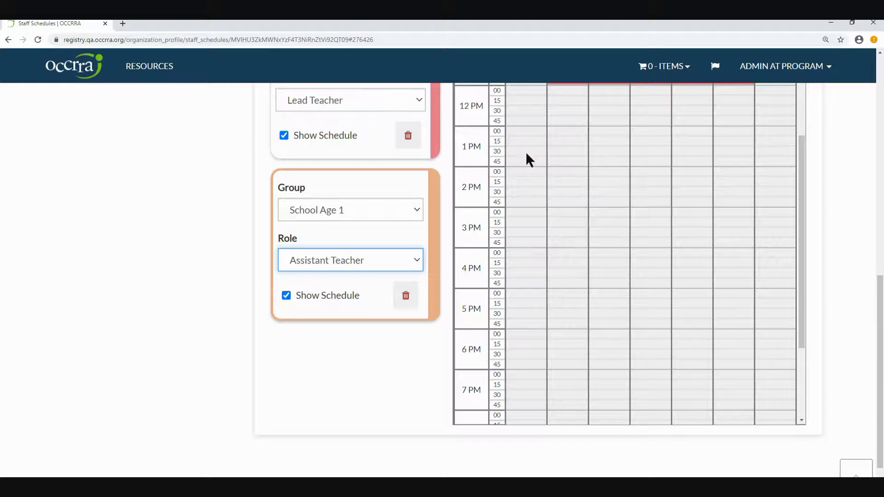
drag(560, 128, 695, 263)
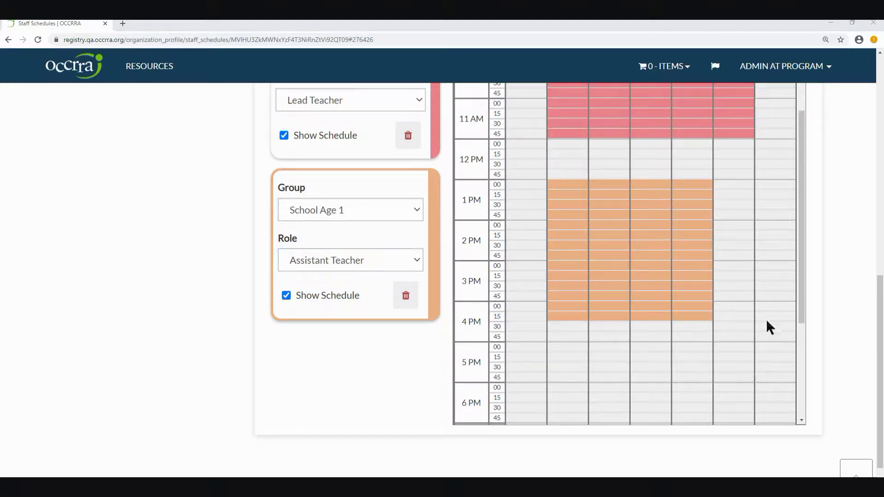
scroll(829, 329, up, 5)
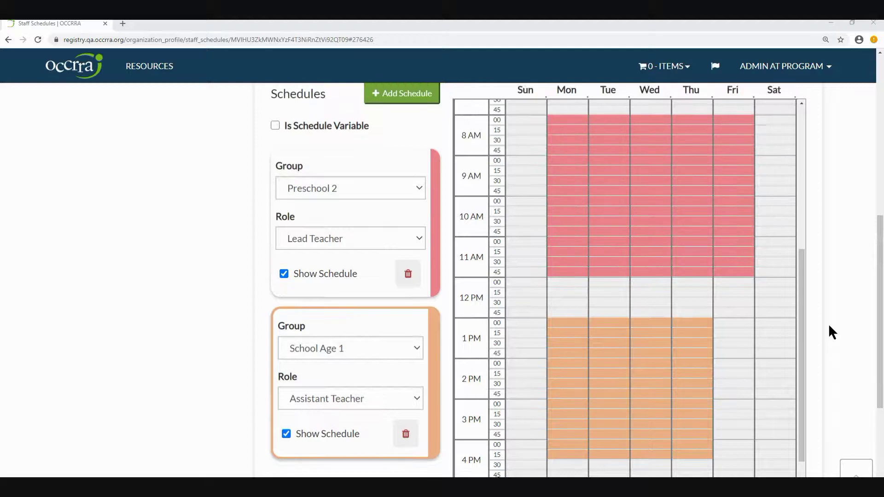
scroll(832, 332, up, 2)
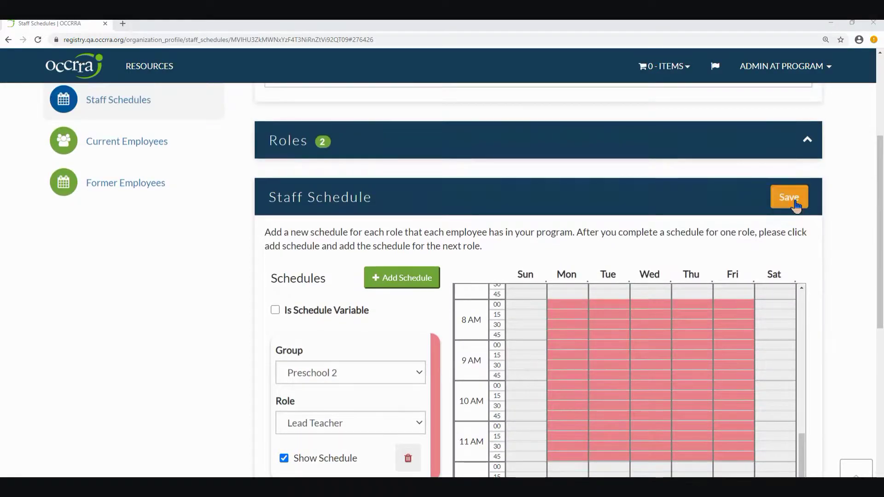
click(795, 205)
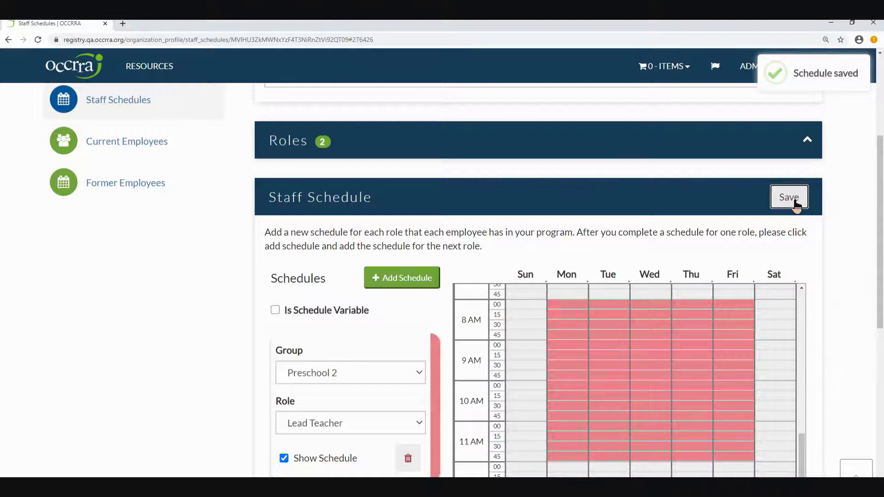
scroll(795, 205, down, 1)
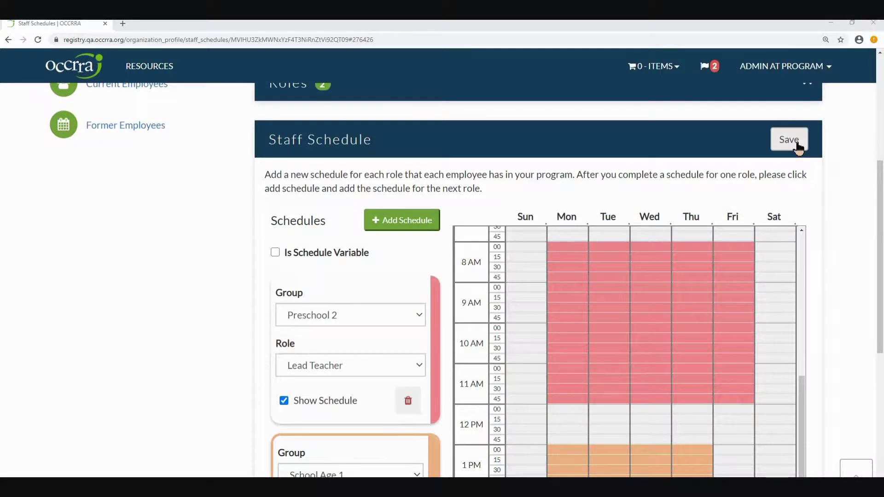
scroll(799, 145, up, 4)
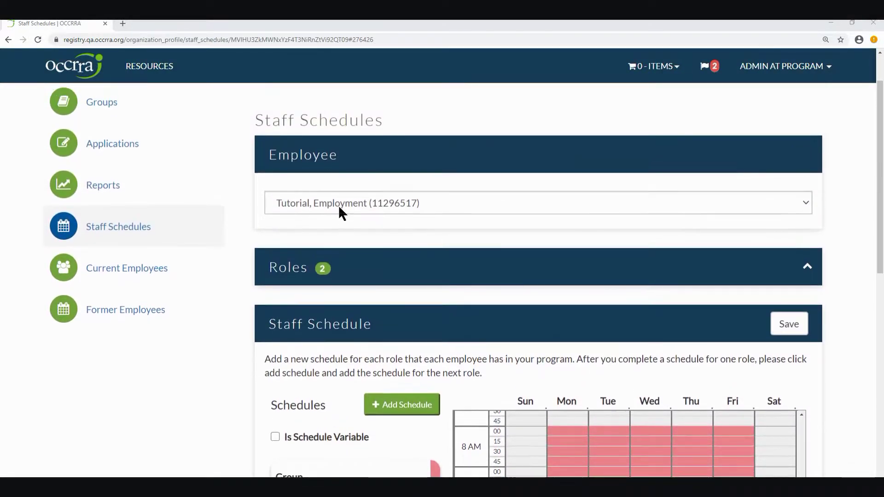
Switch to another employee's schedules and add a new schedule
click(338, 205)
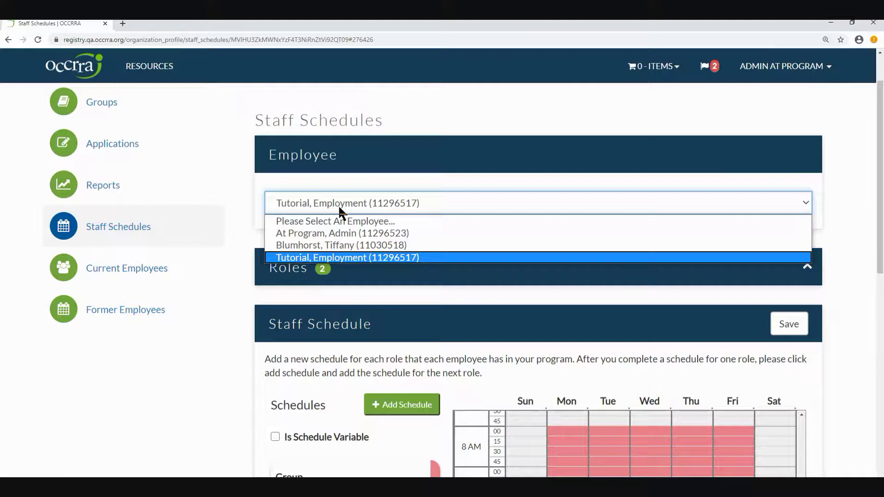
click(346, 245)
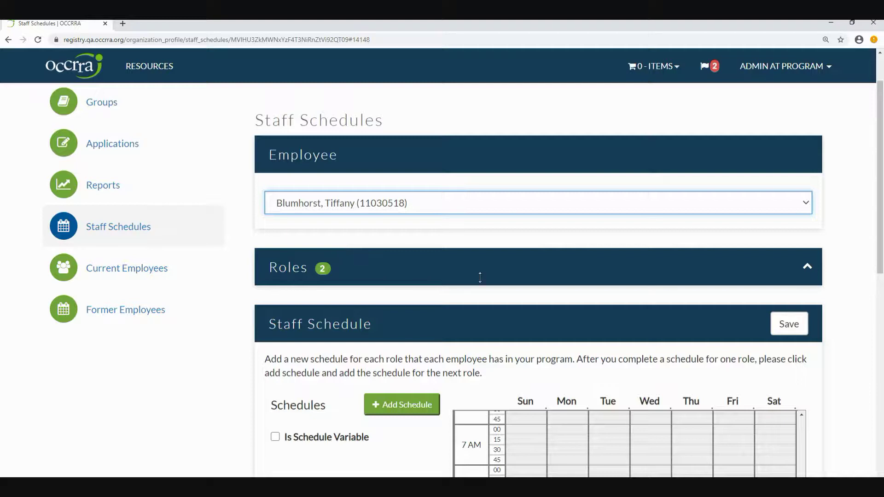
scroll(480, 278, down, 3)
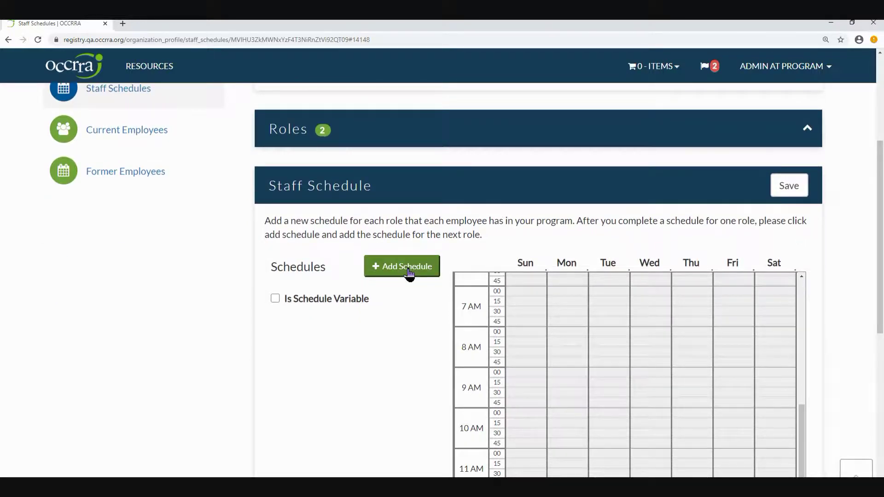
click(410, 272)
Keep Driver as the role and block out 7:00–7:45 AM Monday through Friday
scroll(408, 271, down, 1)
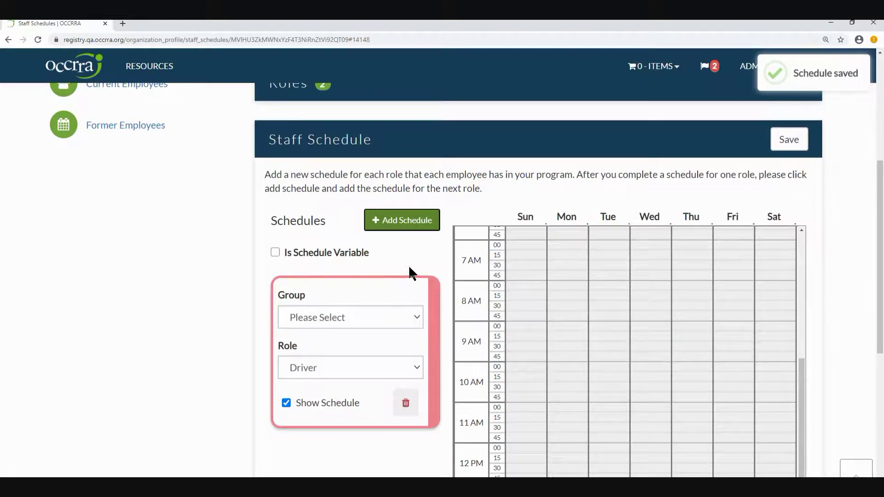
scroll(444, 265, down, 1)
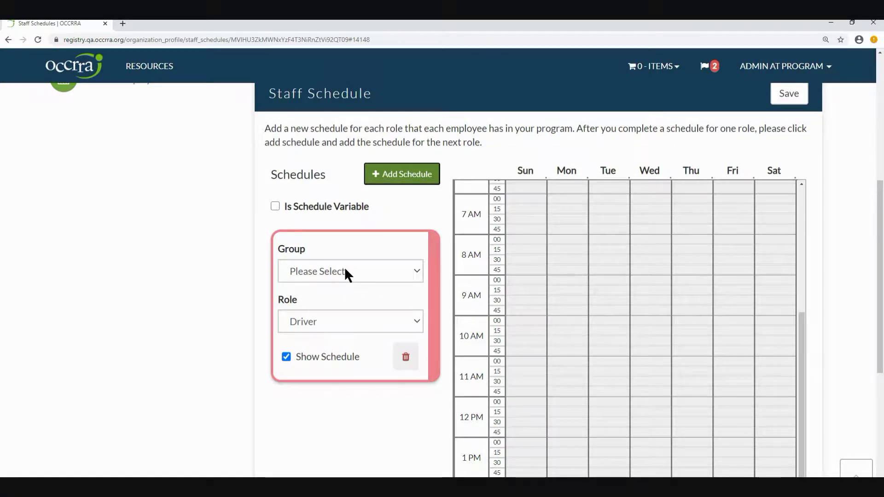
click(343, 317)
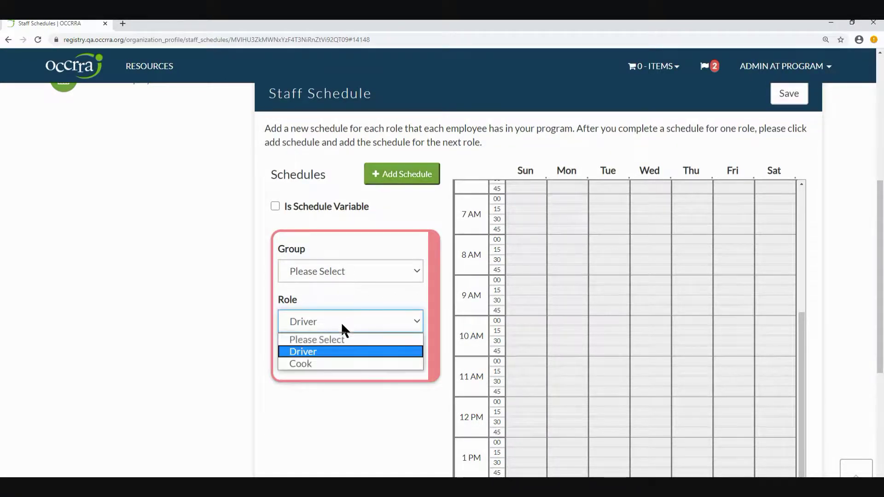
click(340, 351)
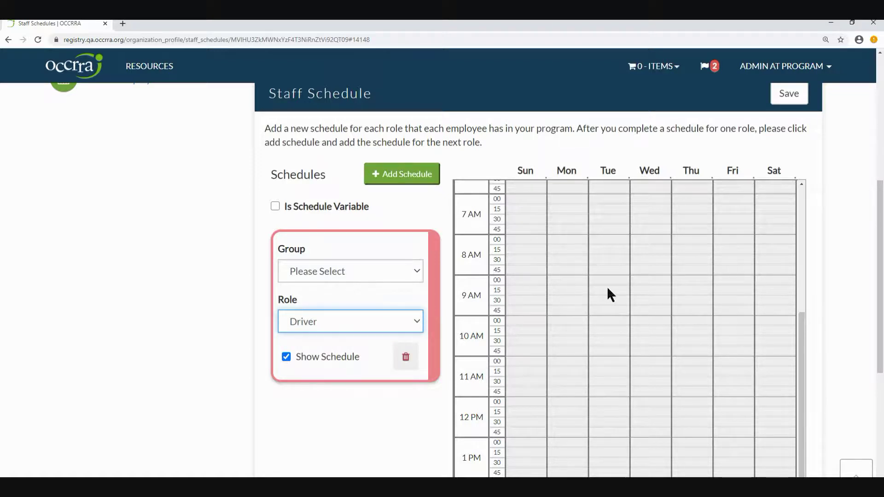
scroll(607, 286, down, 1)
scroll(607, 286, up, 1)
drag(562, 192, 738, 229)
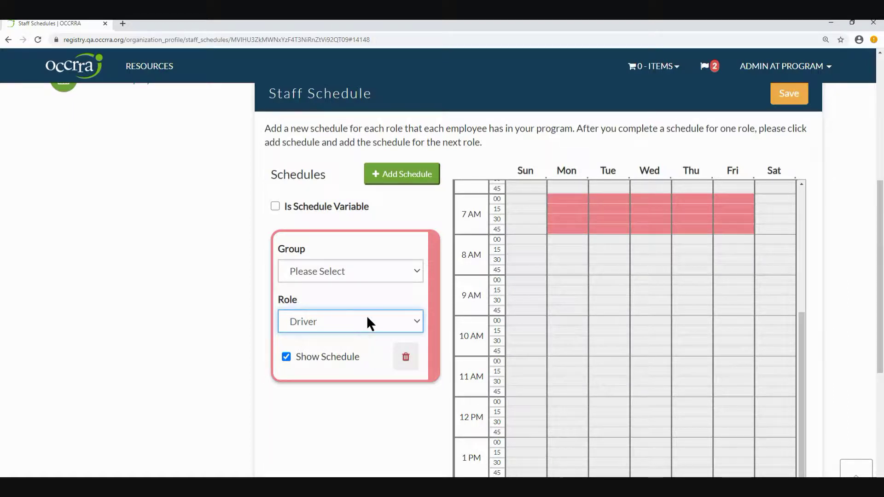
Save, then add a second schedule for the Cook role covering Monday–Friday 8:00 AM–1:45 PM
click(404, 181)
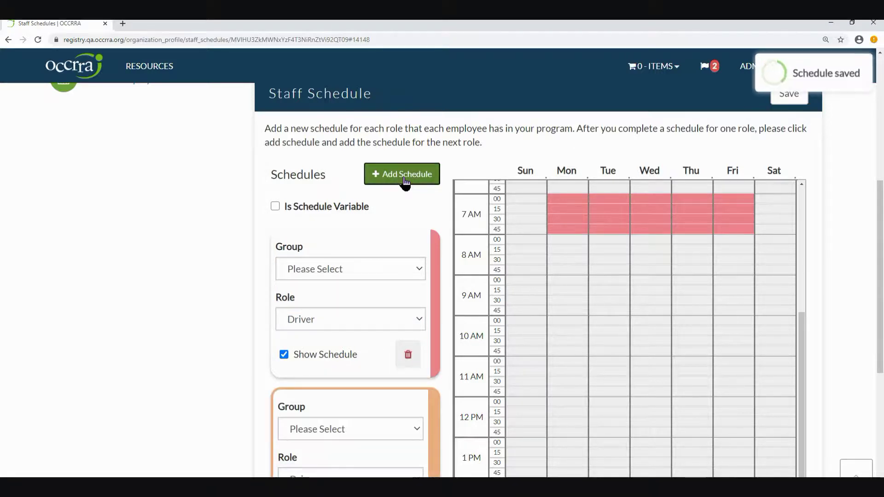
scroll(402, 174, down, 3)
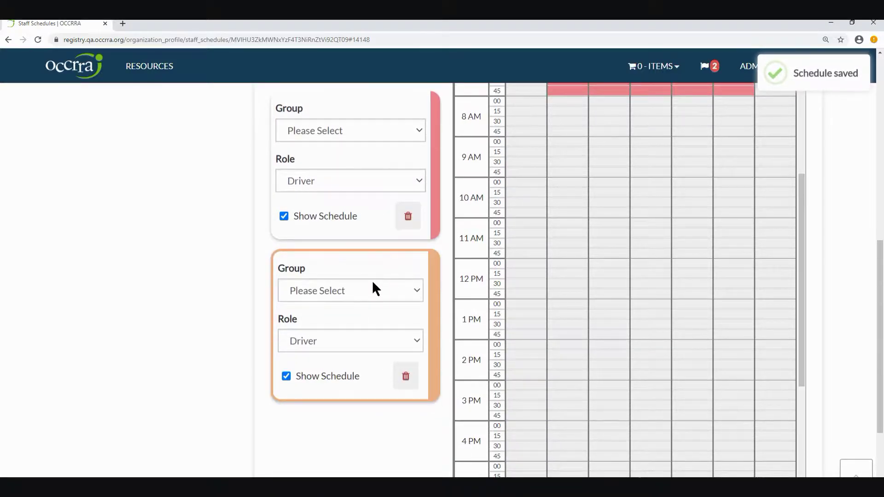
click(361, 342)
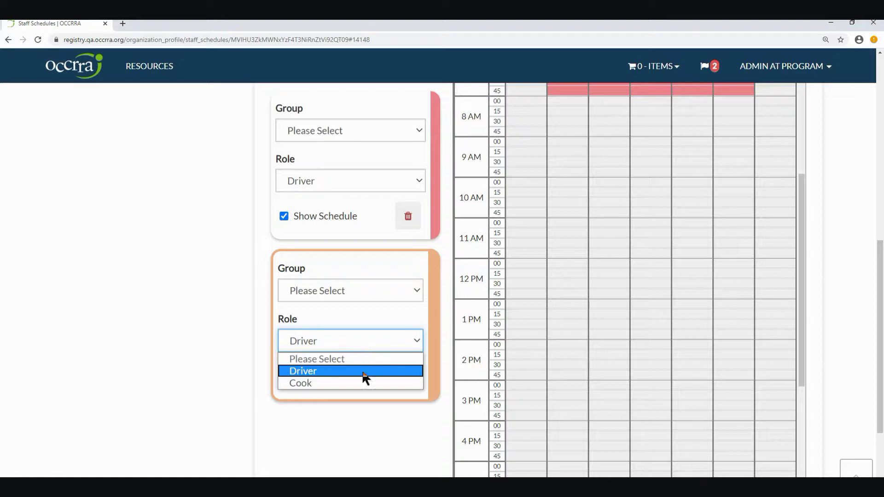
click(362, 381)
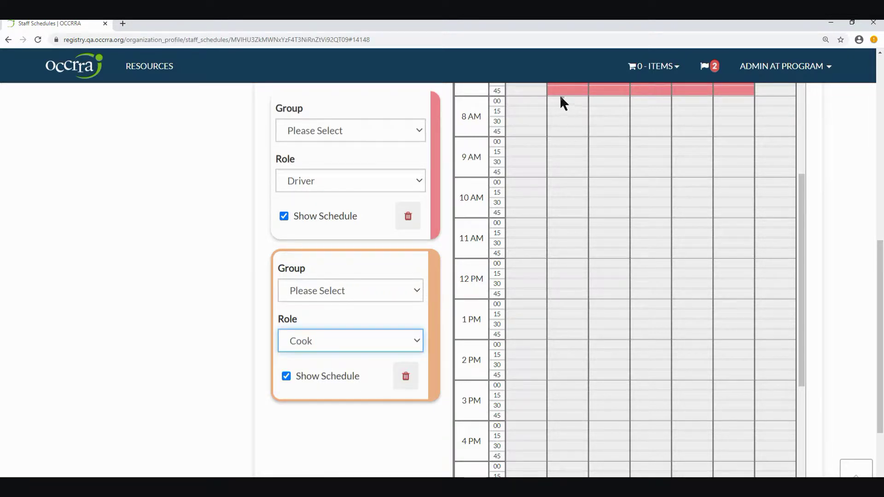
drag(560, 97, 737, 336)
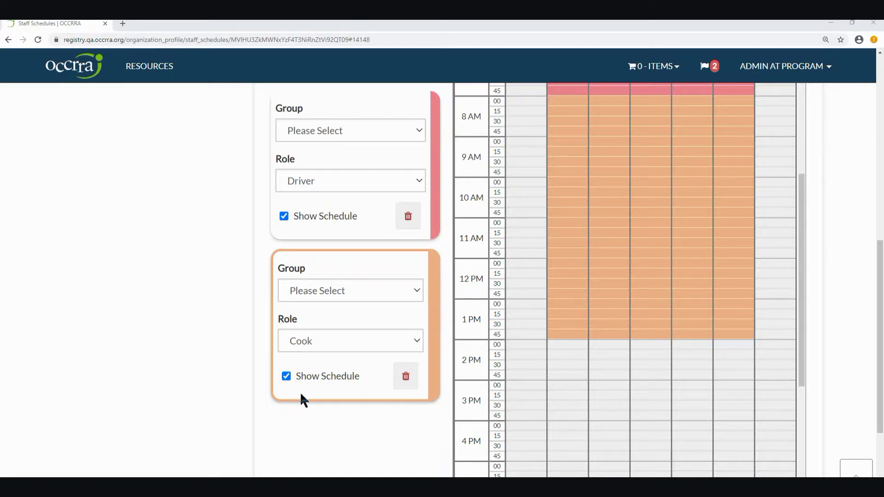
click(286, 382)
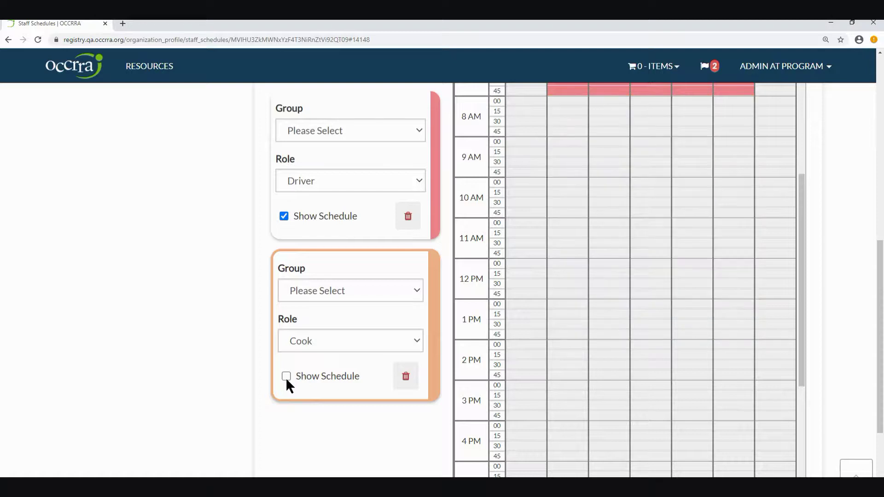
scroll(726, 375, up, 2)
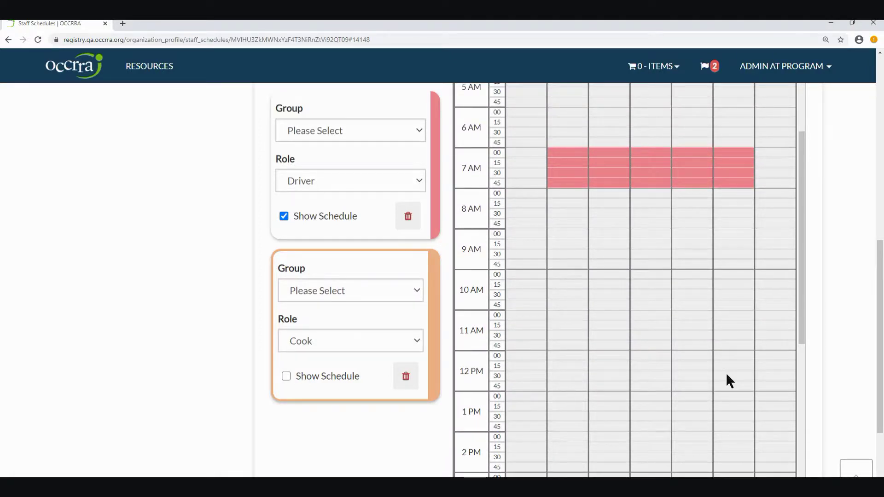
click(286, 375)
click(282, 217)
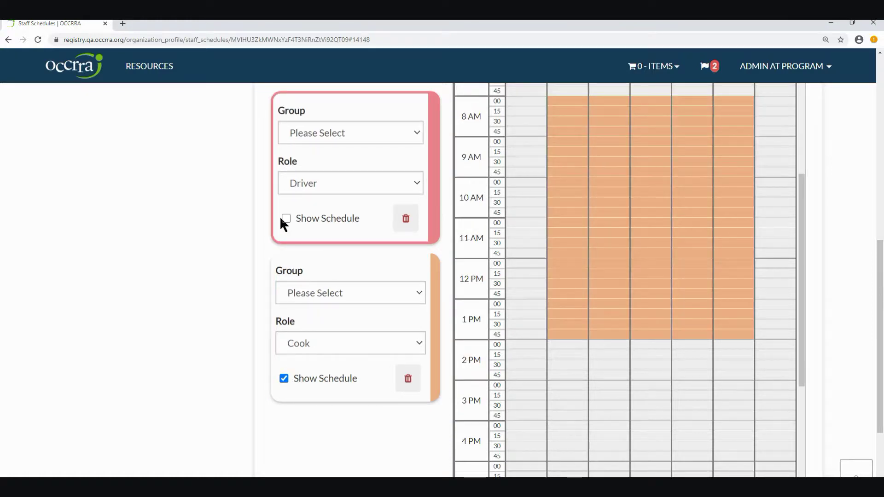
scroll(287, 220, up, 2)
click(284, 292)
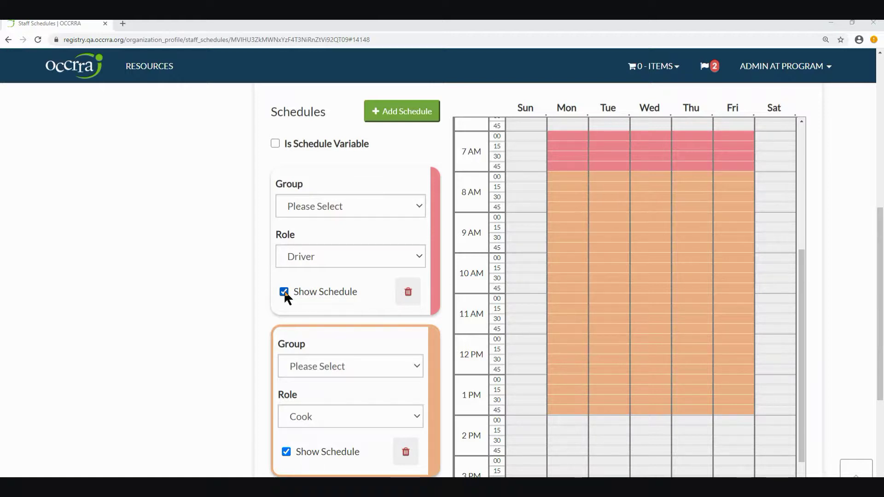
Remove the Driver schedule and save, keeping only the Cook weekday 8:00 AM–1:45 PM block
click(409, 294)
click(482, 327)
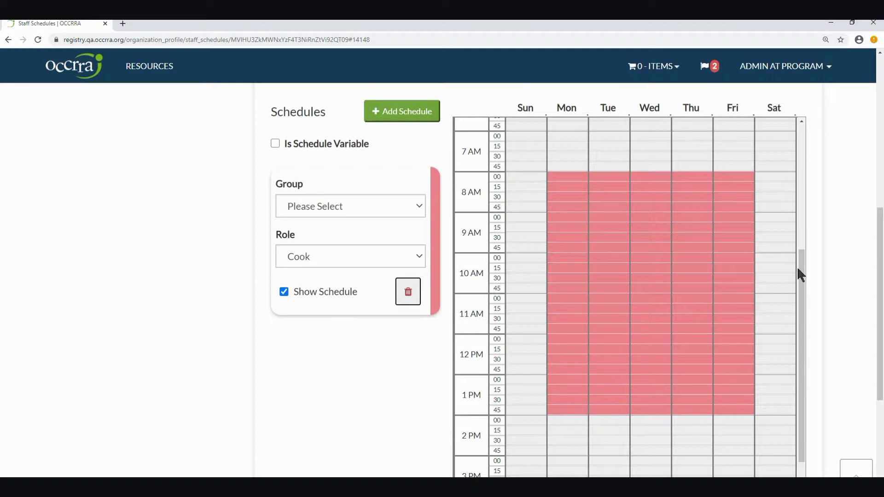
scroll(808, 267, up, 2)
click(789, 123)
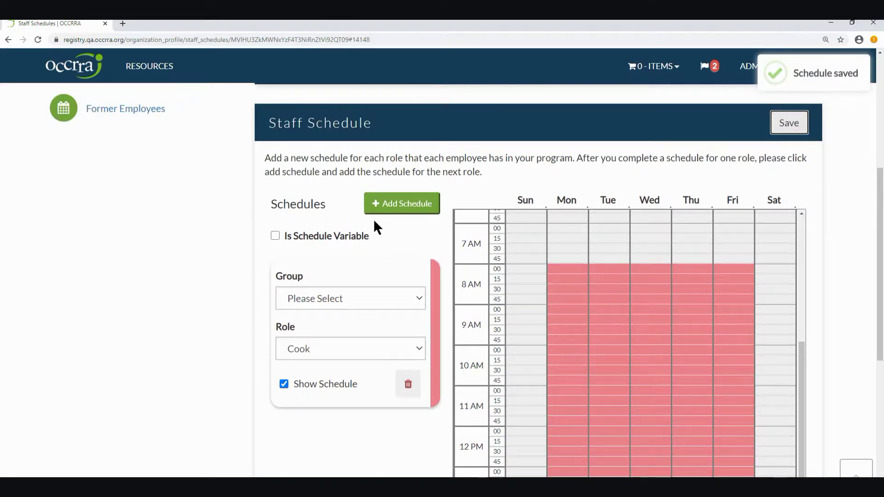
Extend the Cook schedule to start at 6:00 AM Monday–Friday and save it
click(355, 264)
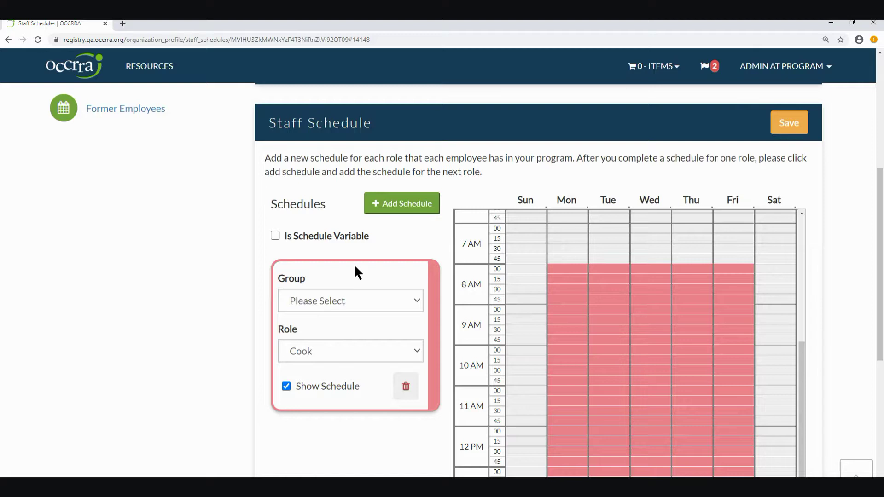
scroll(581, 267, up, 1)
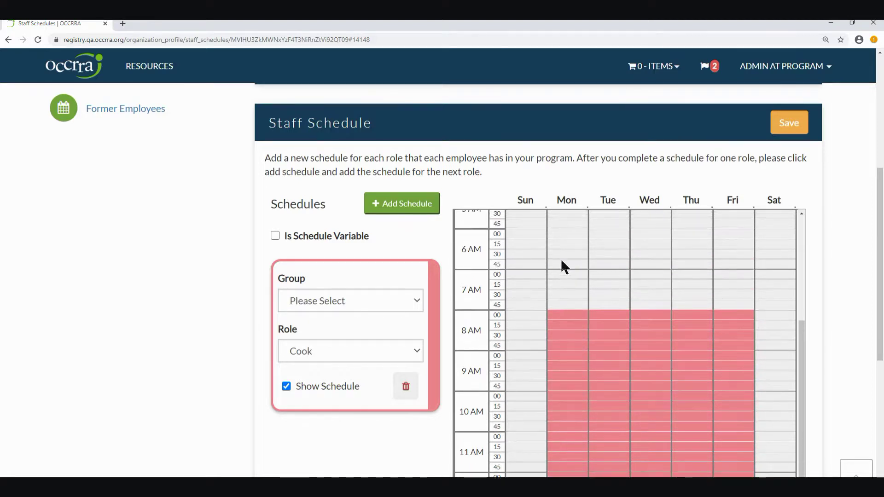
drag(676, 266, 741, 302)
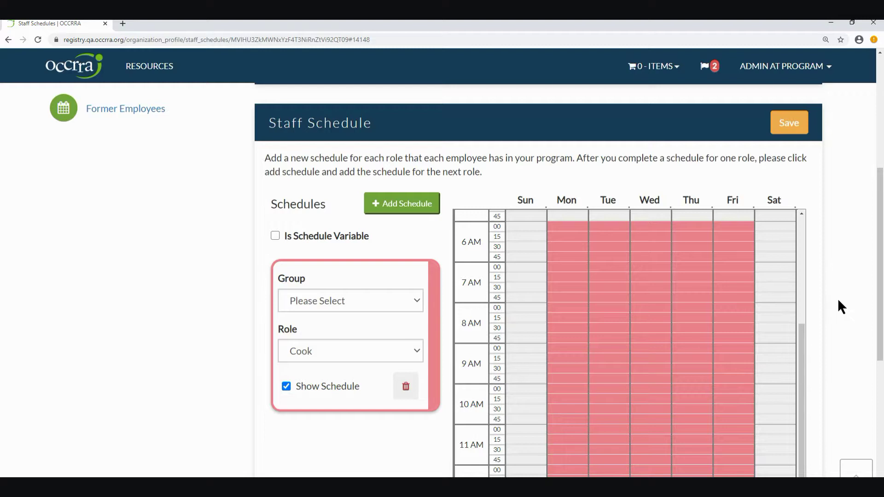
scroll(665, 305, down, 3)
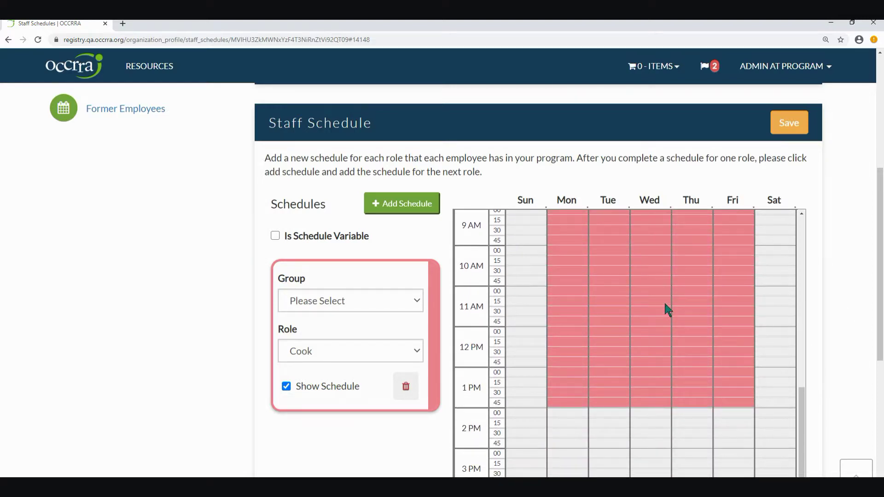
scroll(665, 305, up, 3)
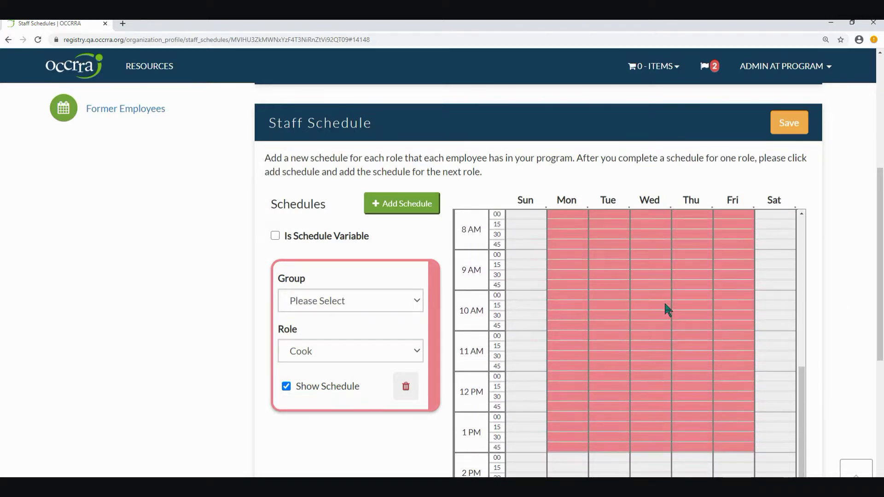
click(788, 124)
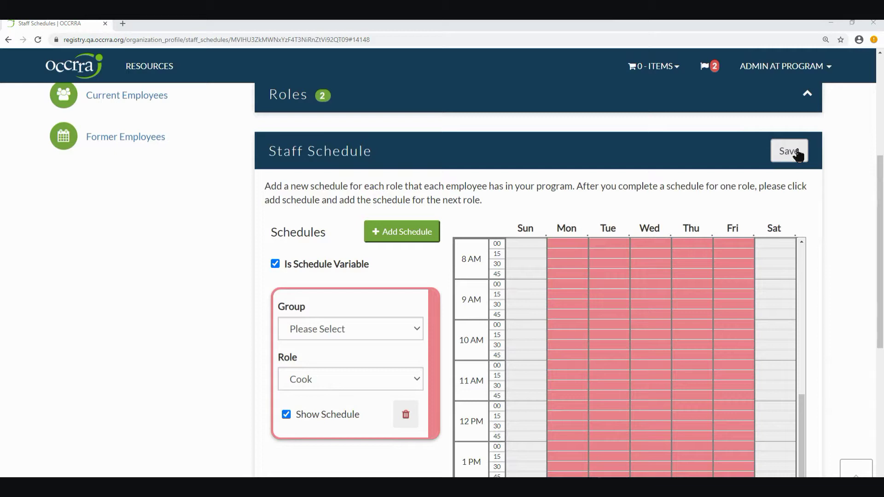
Go to Current Employees in the left sidebar
scroll(302, 232, up, 2)
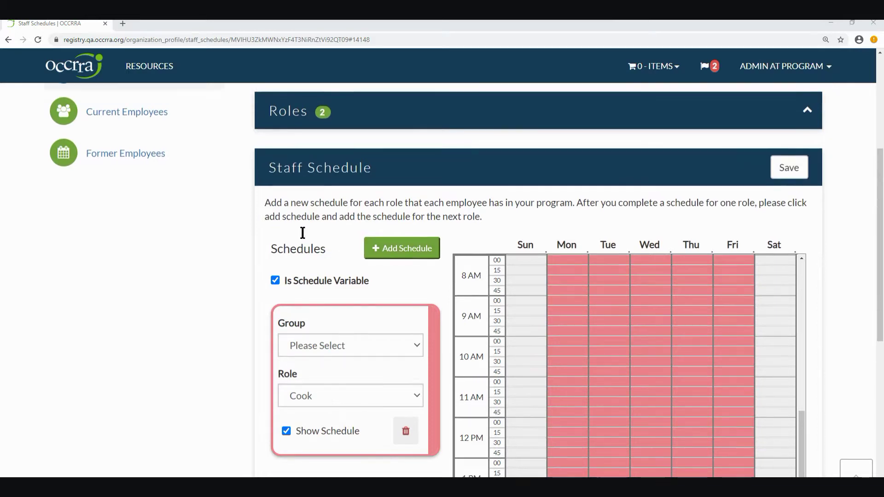
scroll(302, 232, up, 1)
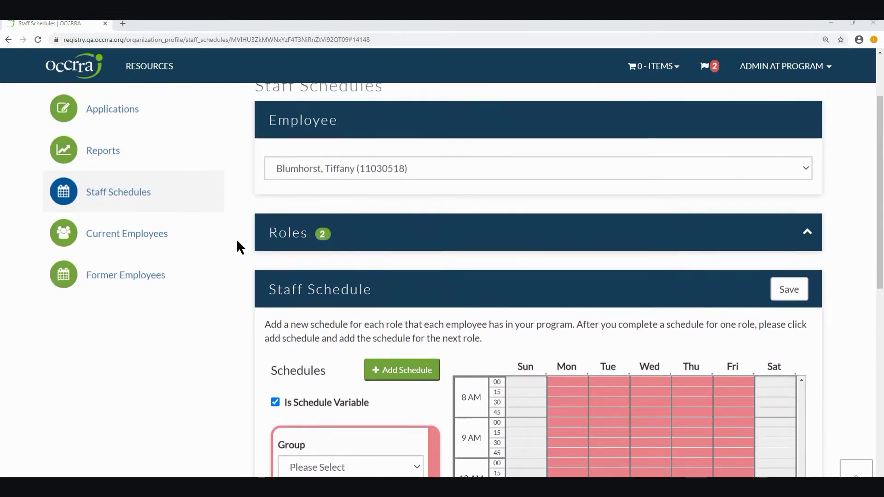
click(152, 236)
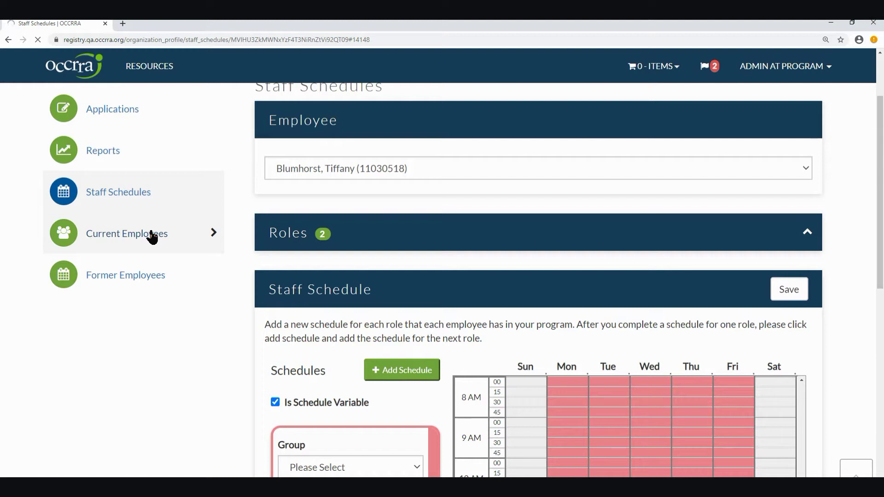